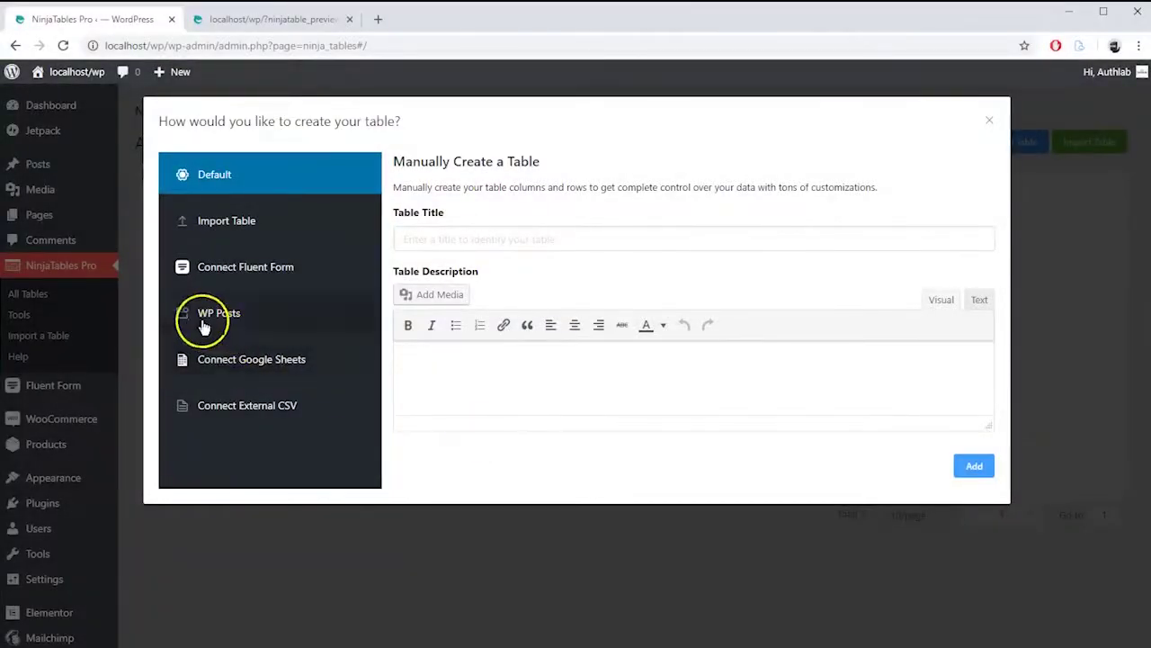
Choose WP Posts as the table source, then browse the Pages, Posts and Products lists
click(221, 326)
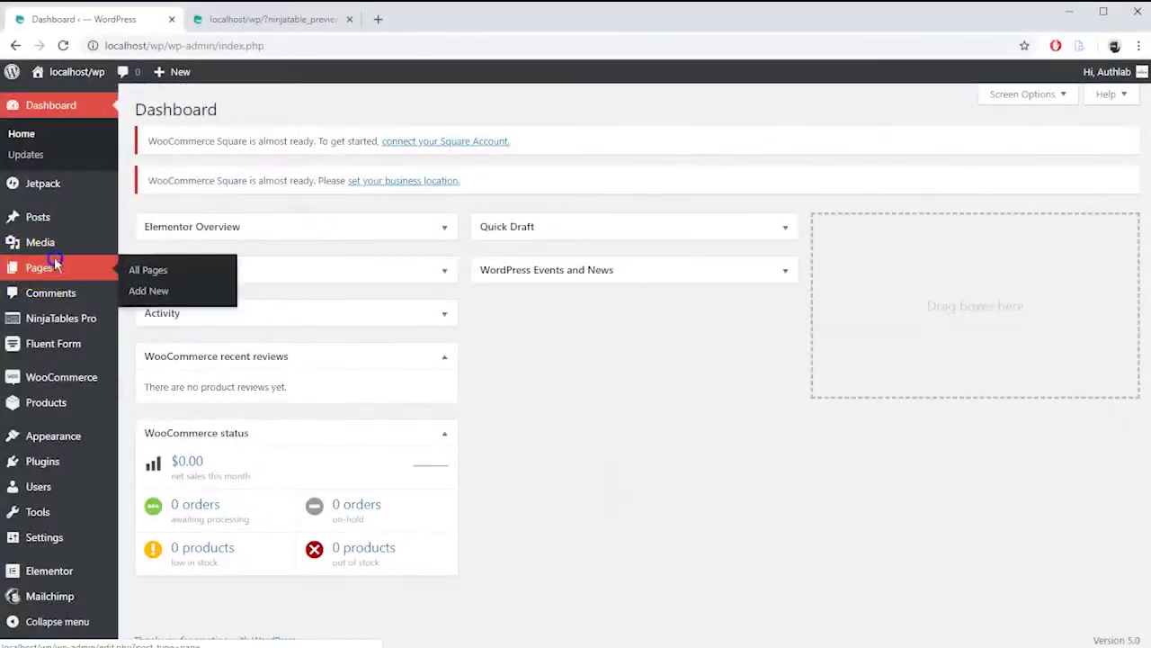
click(56, 263)
click(51, 165)
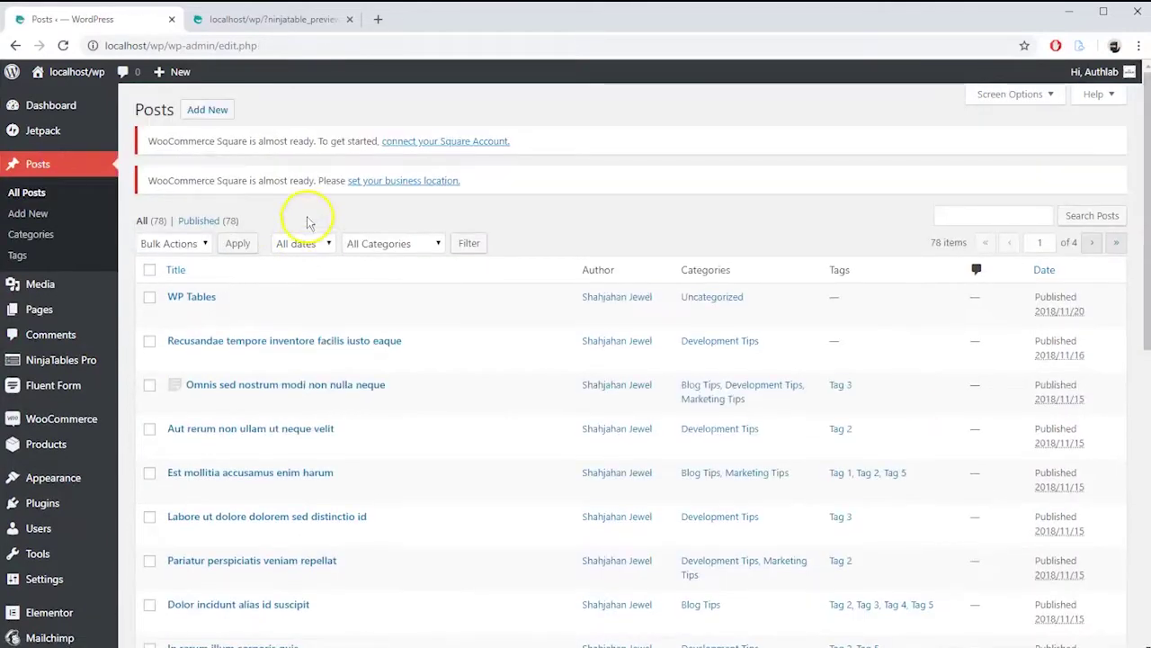
click(36, 443)
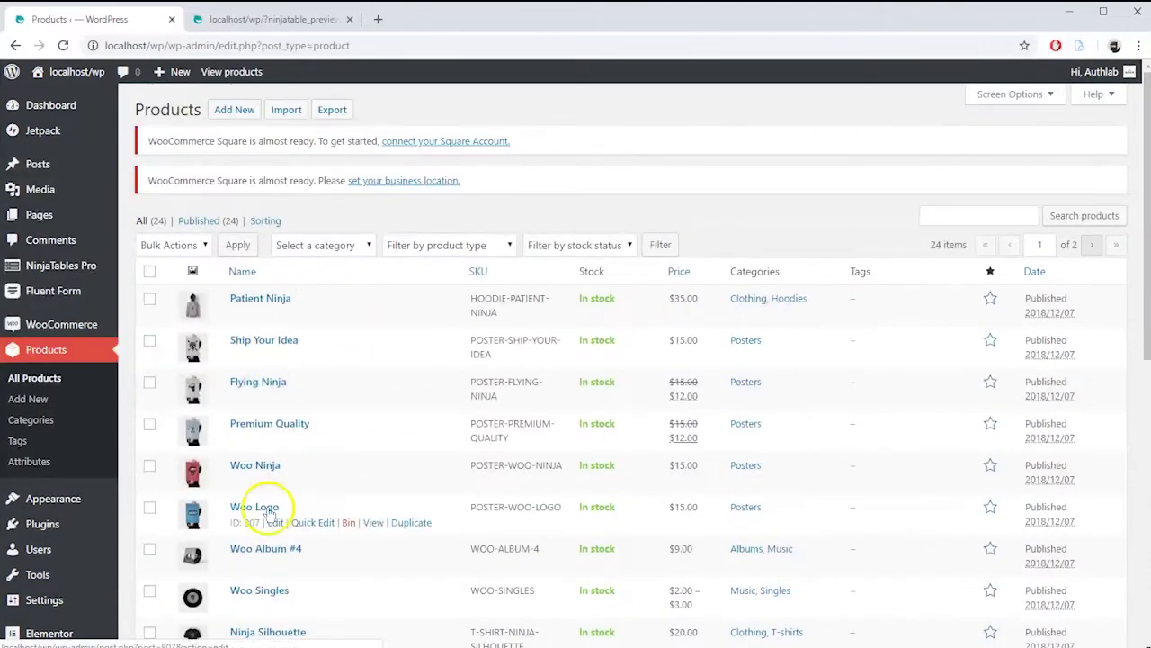
Page through the preview table to pages 2, 3 and 4
scroll(411, 432, down, 1)
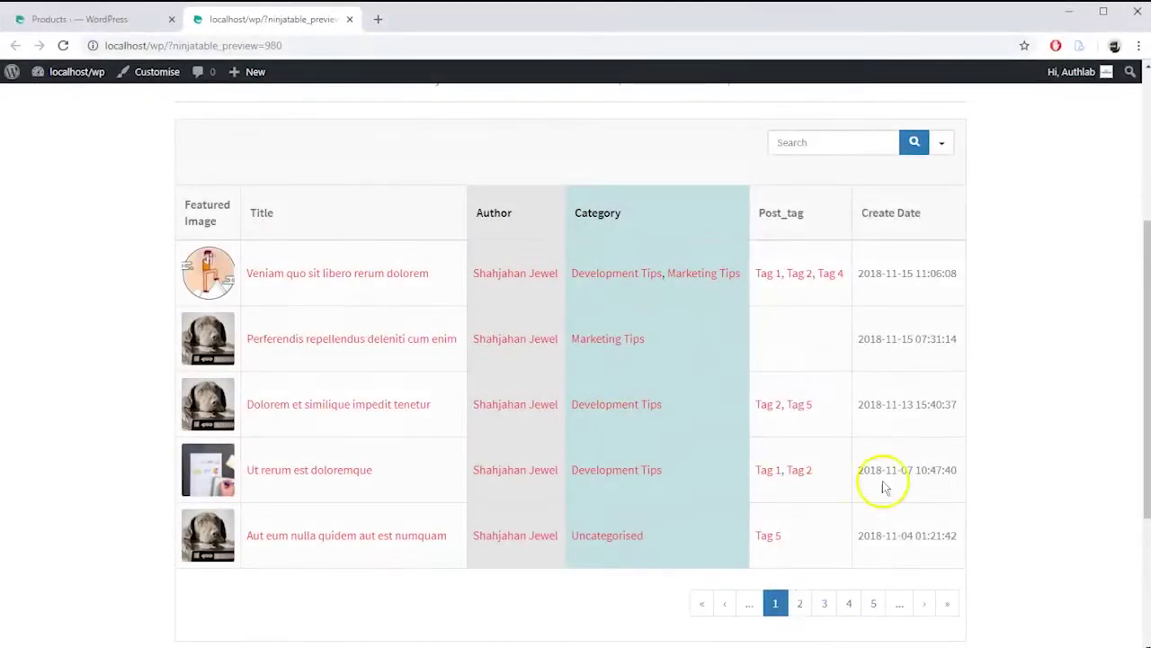
click(800, 532)
click(825, 603)
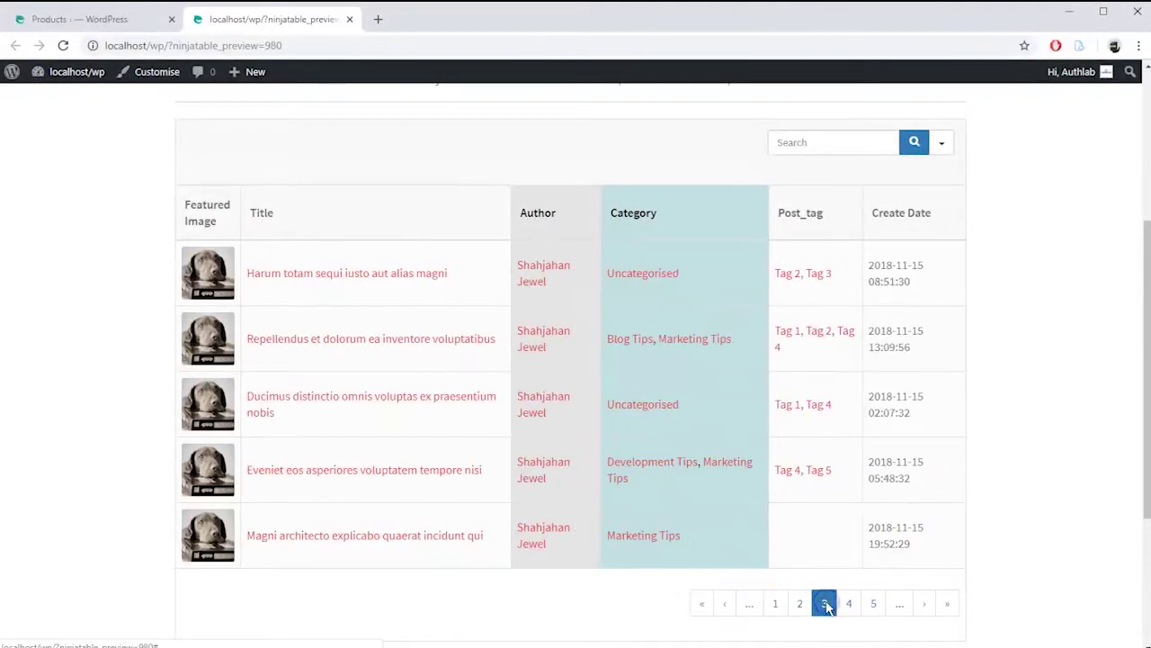
click(845, 605)
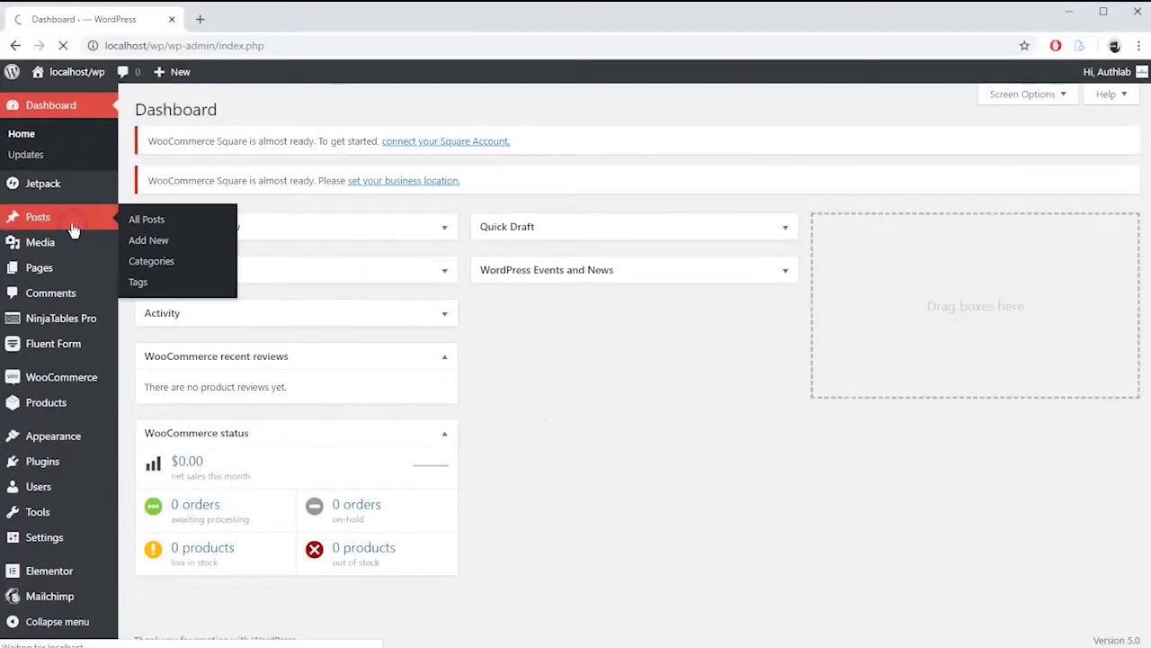
Look over the WordPress Posts and Pages lists, ending back on Posts
click(76, 225)
scroll(411, 334, down, 3)
scroll(261, 610, up, 3)
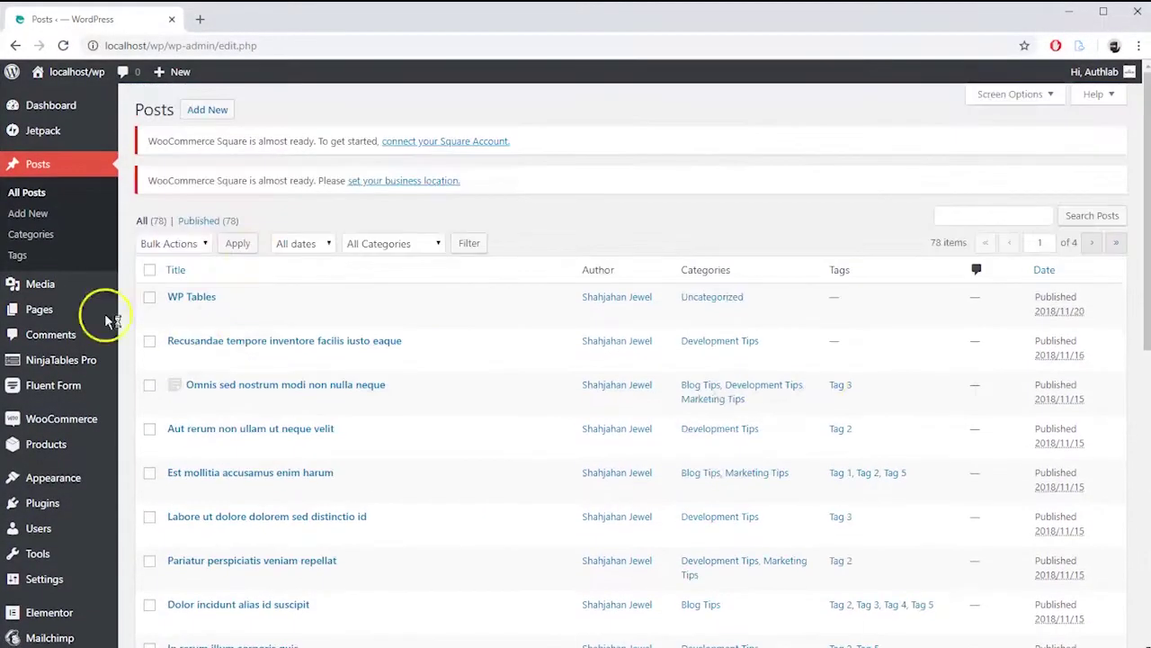
click(54, 311)
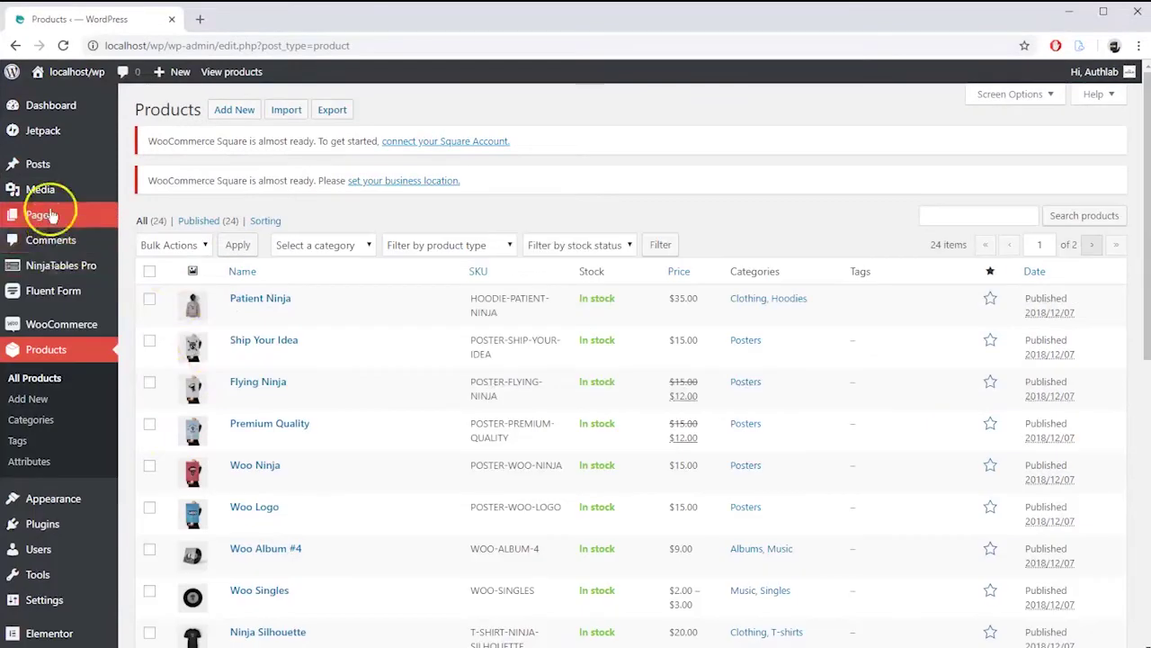
click(38, 164)
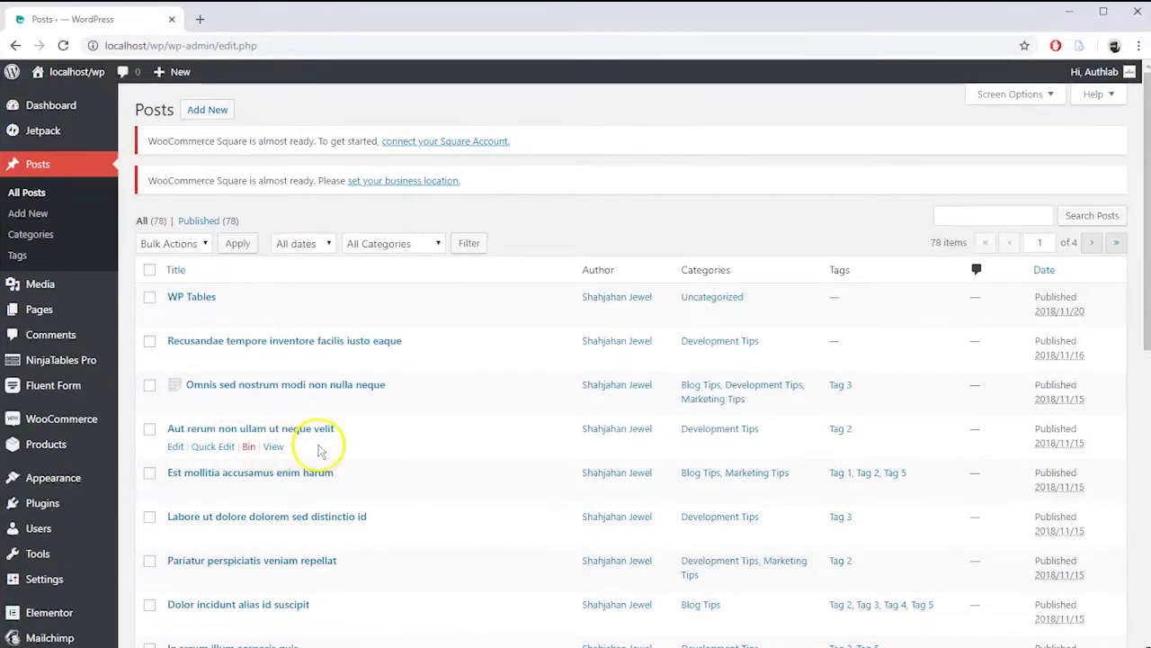
From NinjaTables All Tables, add a new table built from WP Posts
click(90, 360)
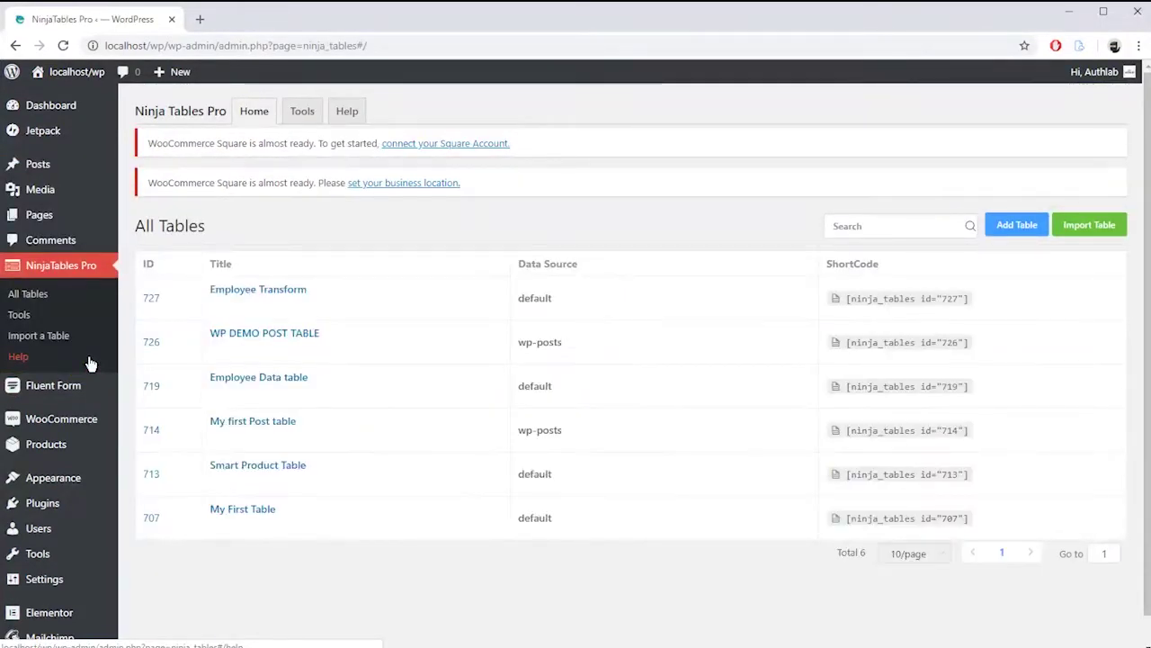
click(1013, 229)
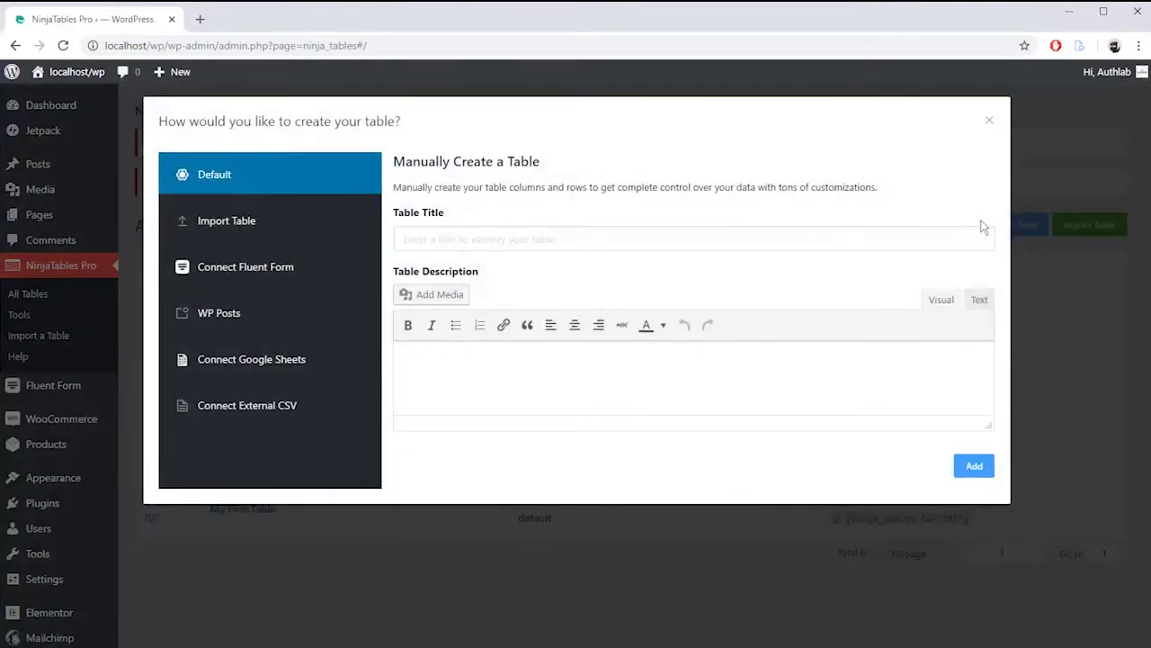
click(245, 320)
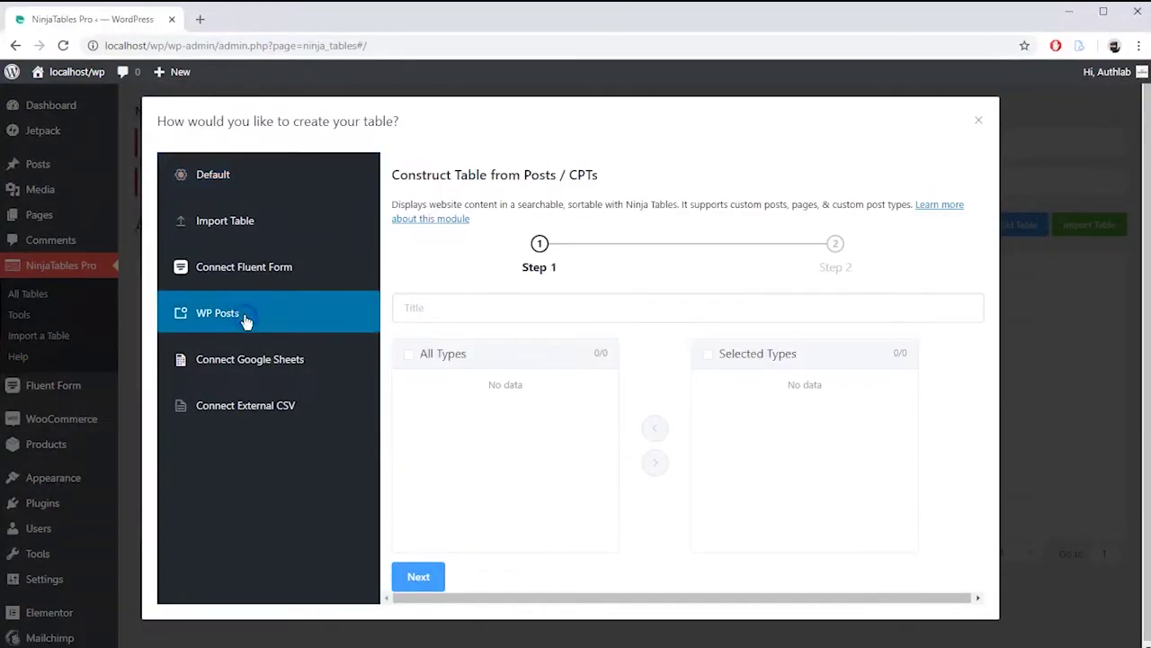
Enter 'Dummy Post table' as the new table's title
click(418, 302)
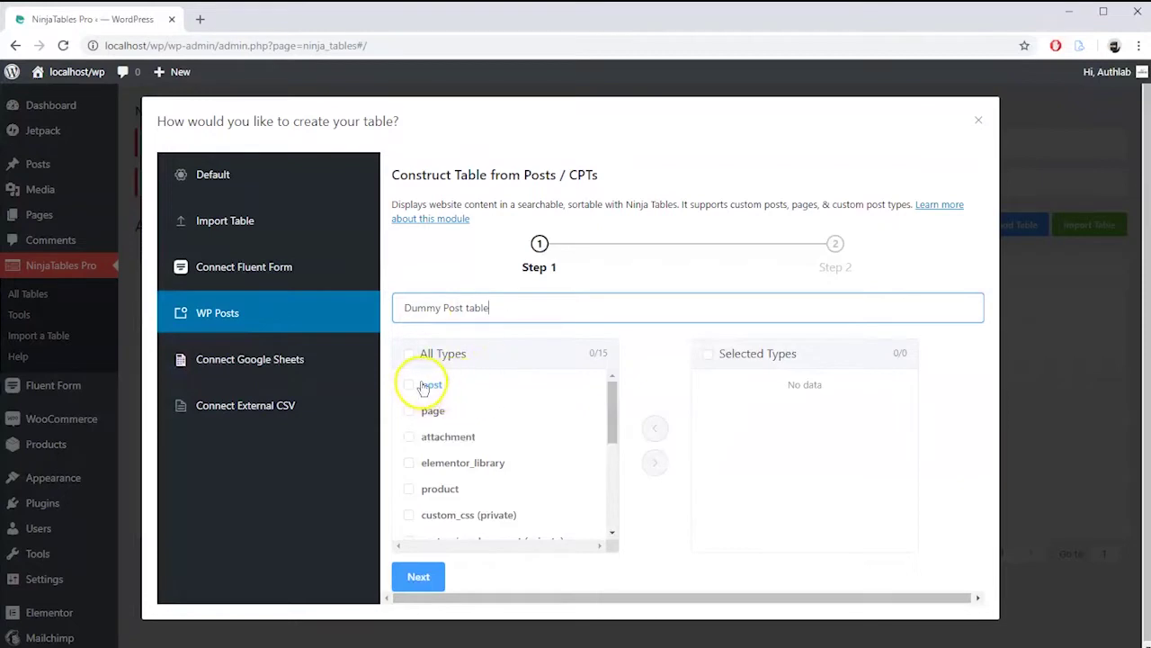
scroll(453, 430, down, 5)
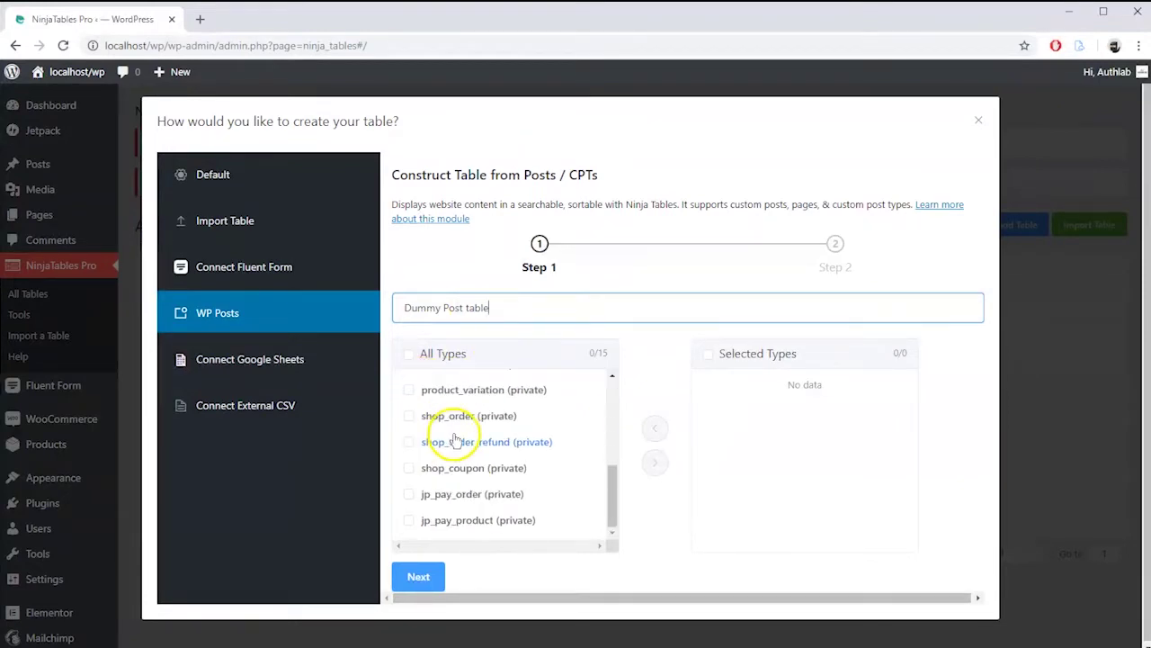
scroll(487, 483, up, 5)
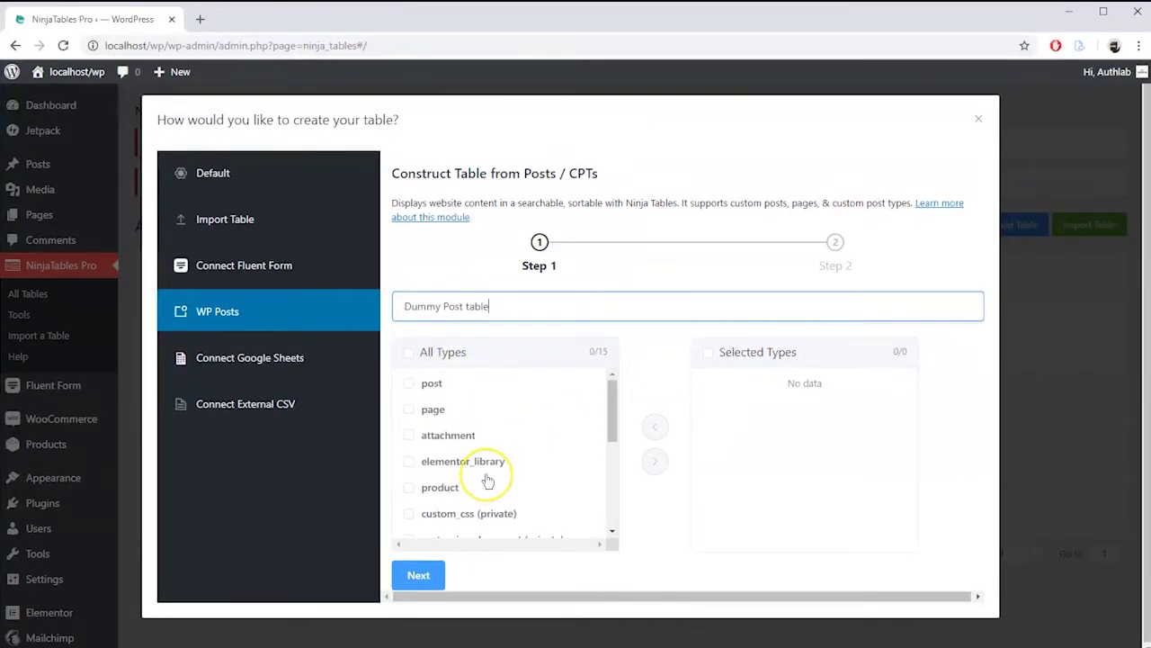
Select the post type as the data source and continue to Step 2
click(410, 384)
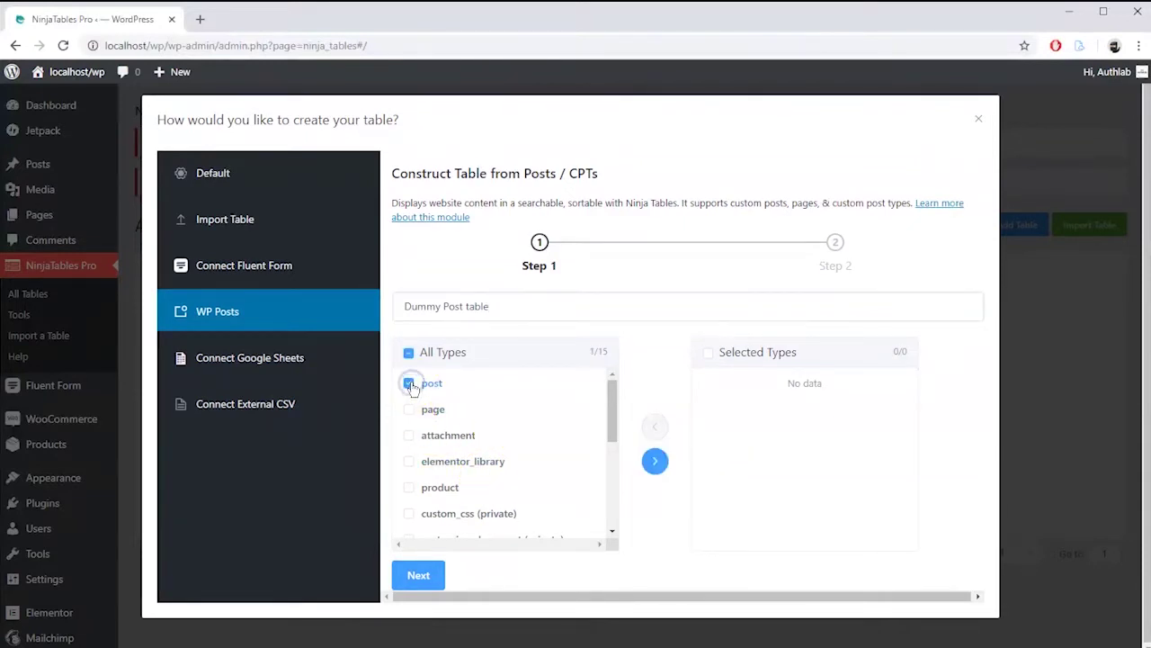
click(420, 457)
click(409, 487)
click(409, 384)
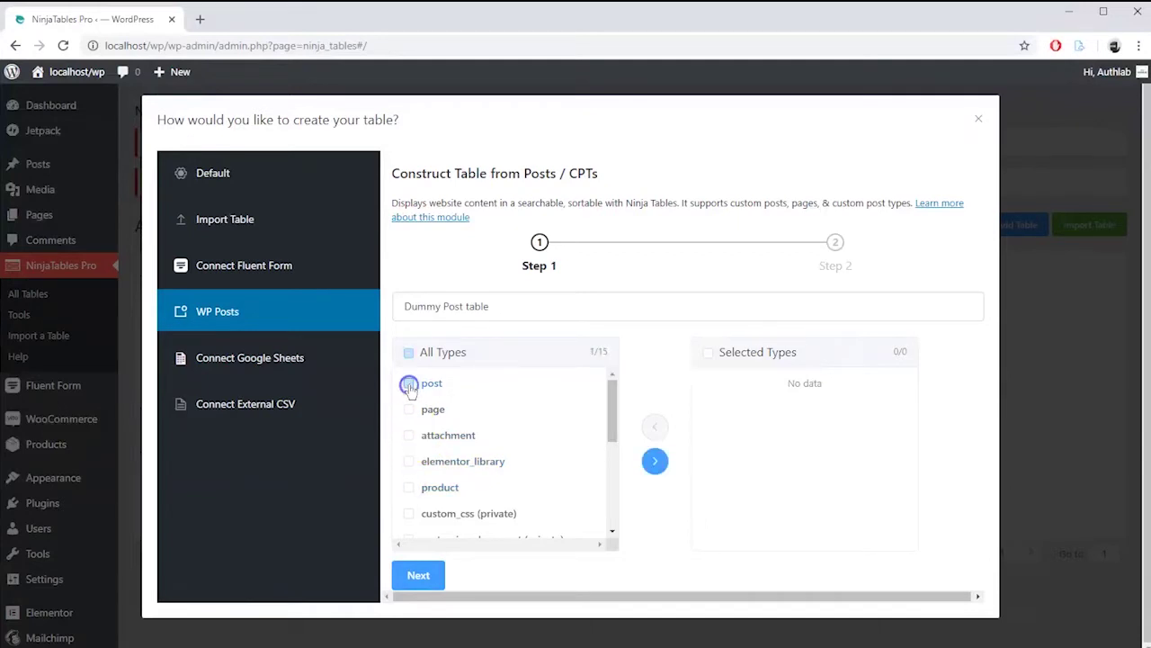
click(655, 460)
click(430, 568)
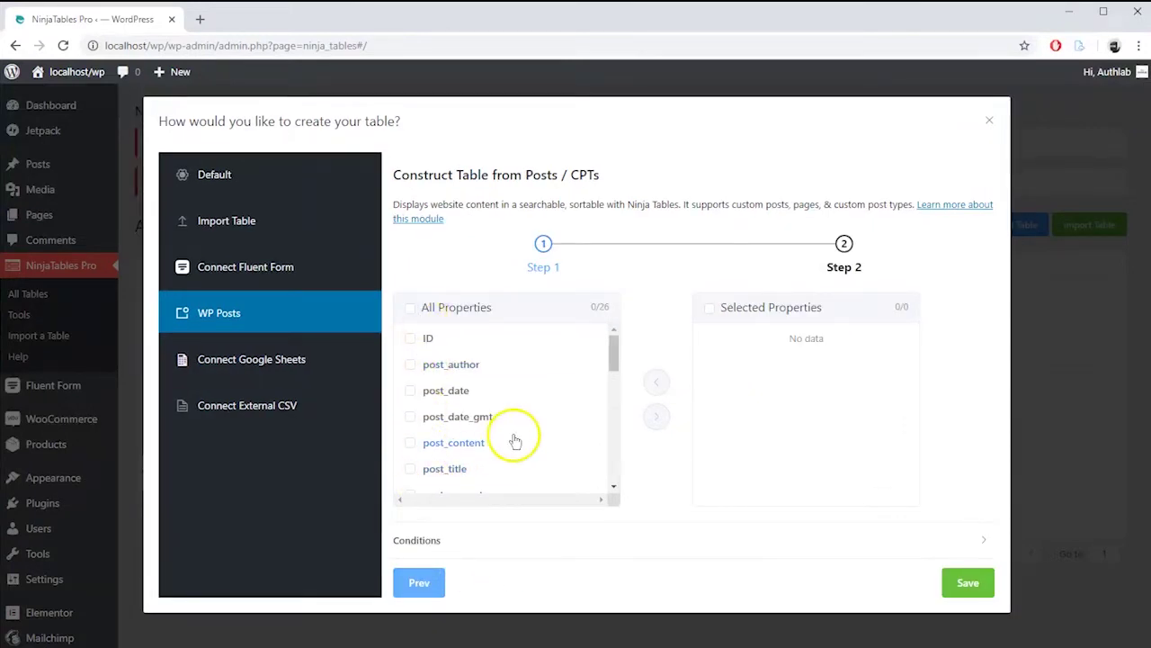
Select seven post properties including ID, post_title and post_type, and move them into the selection
scroll(517, 441, down, 3)
scroll(519, 443, down, 5)
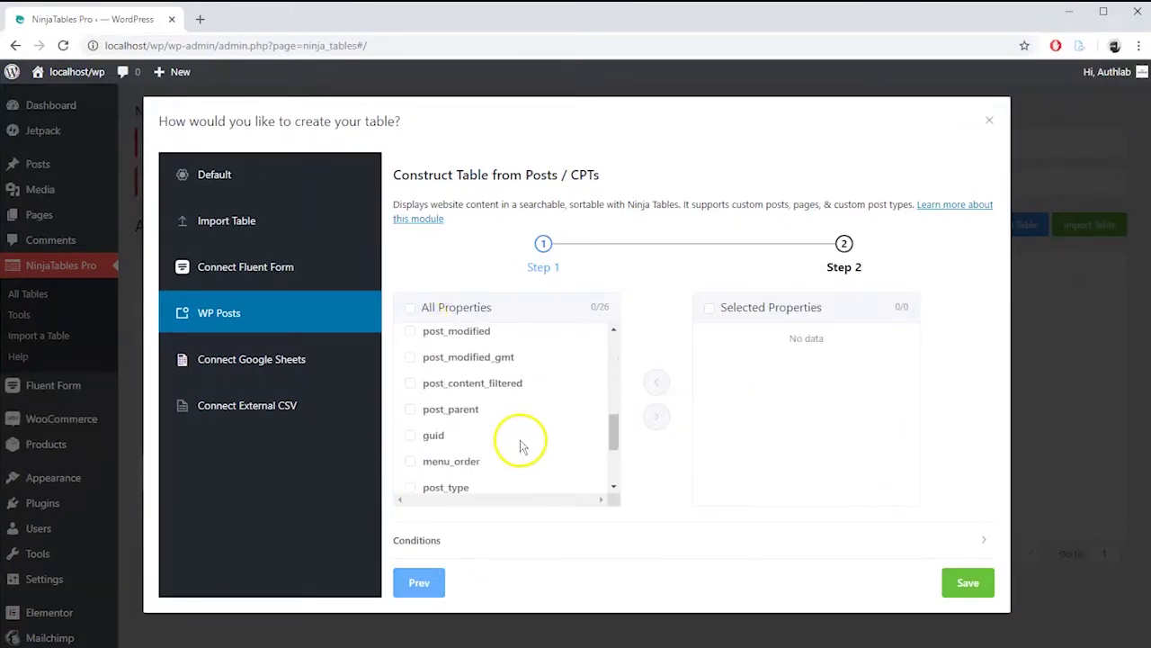
scroll(526, 447, up, 8)
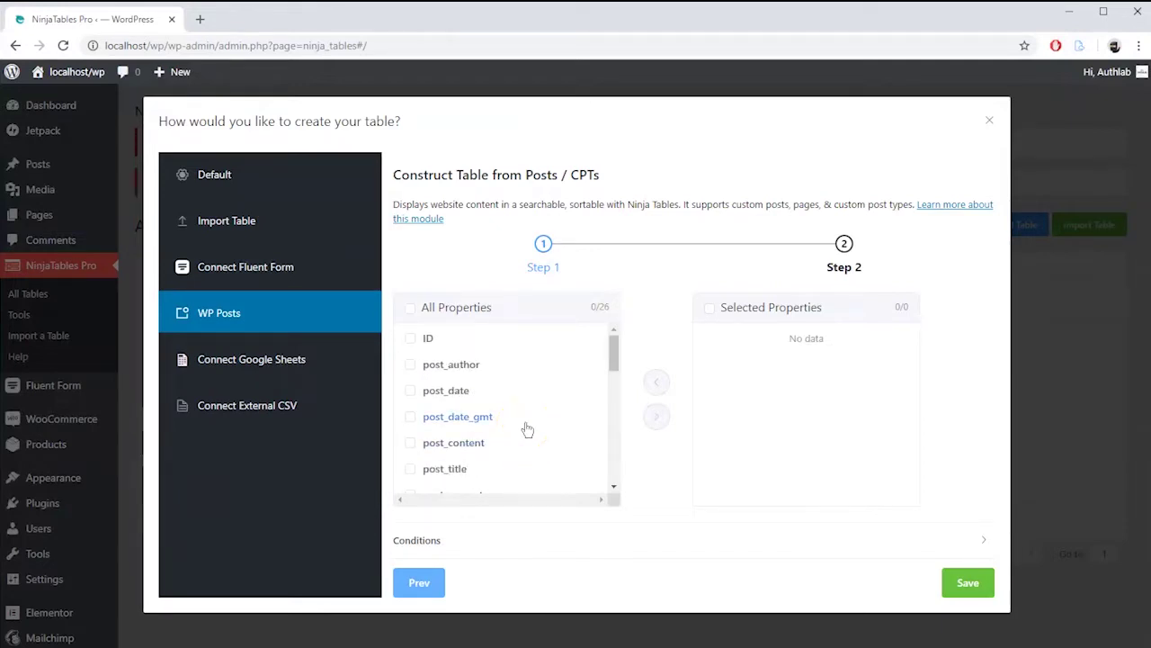
click(412, 340)
click(408, 469)
scroll(504, 447, down, 5)
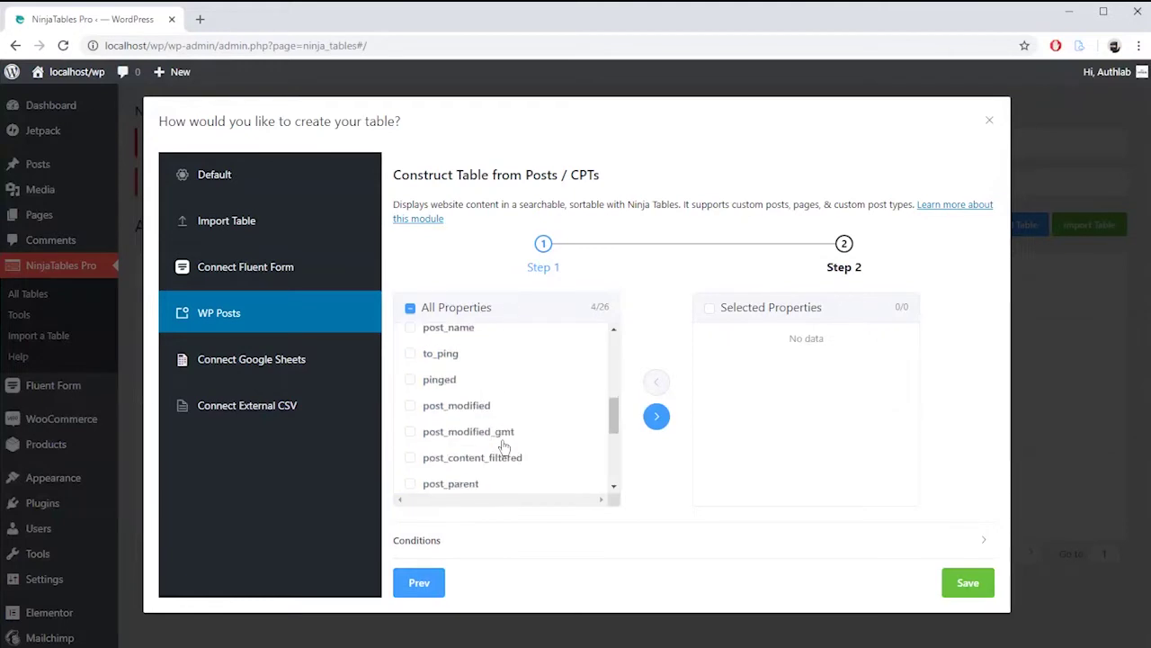
click(444, 431)
scroll(444, 431, down, 3)
click(651, 419)
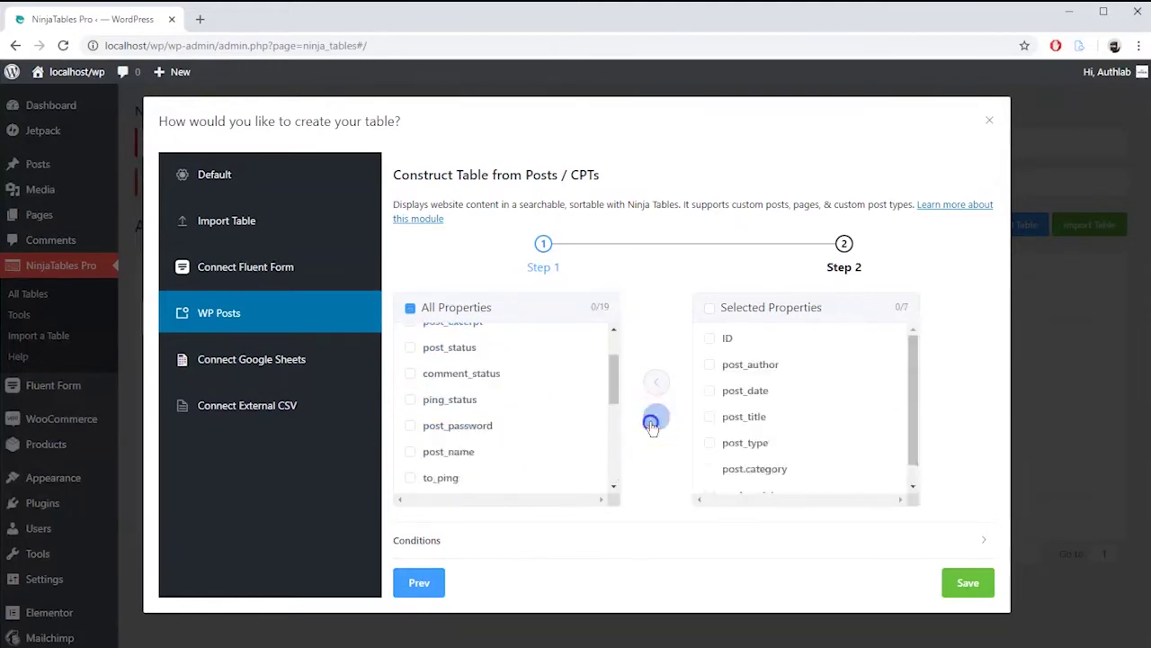
Expand the conditions section, add a condition row, then remove the empty row
scroll(733, 414, down, 1)
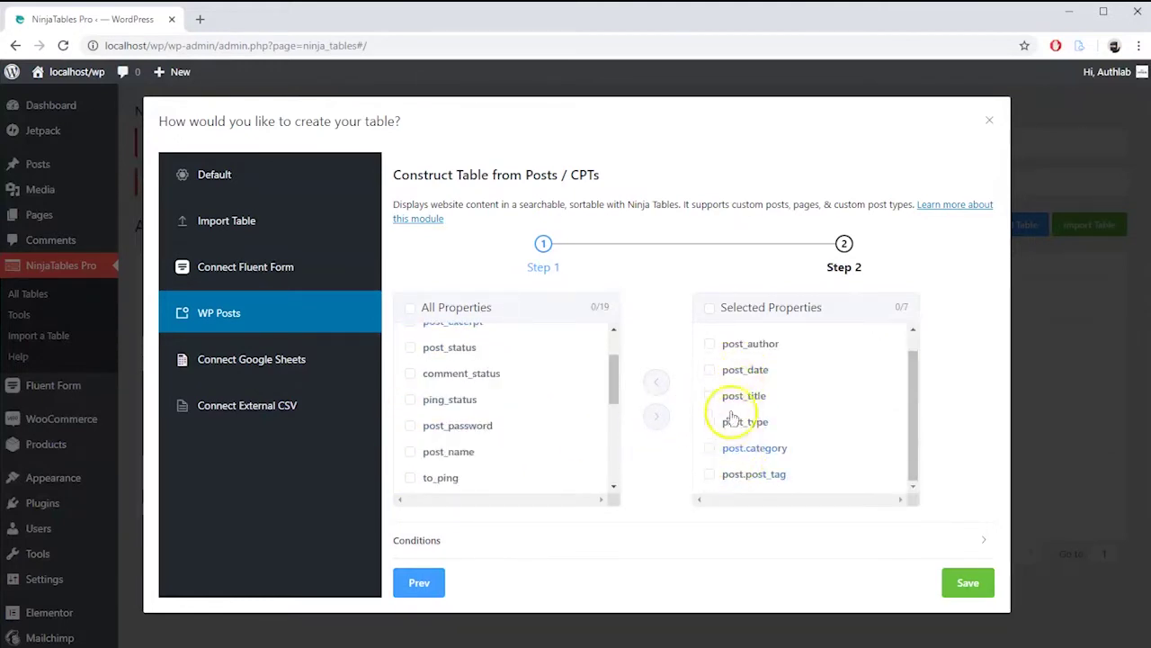
click(537, 536)
scroll(485, 503, down, 1)
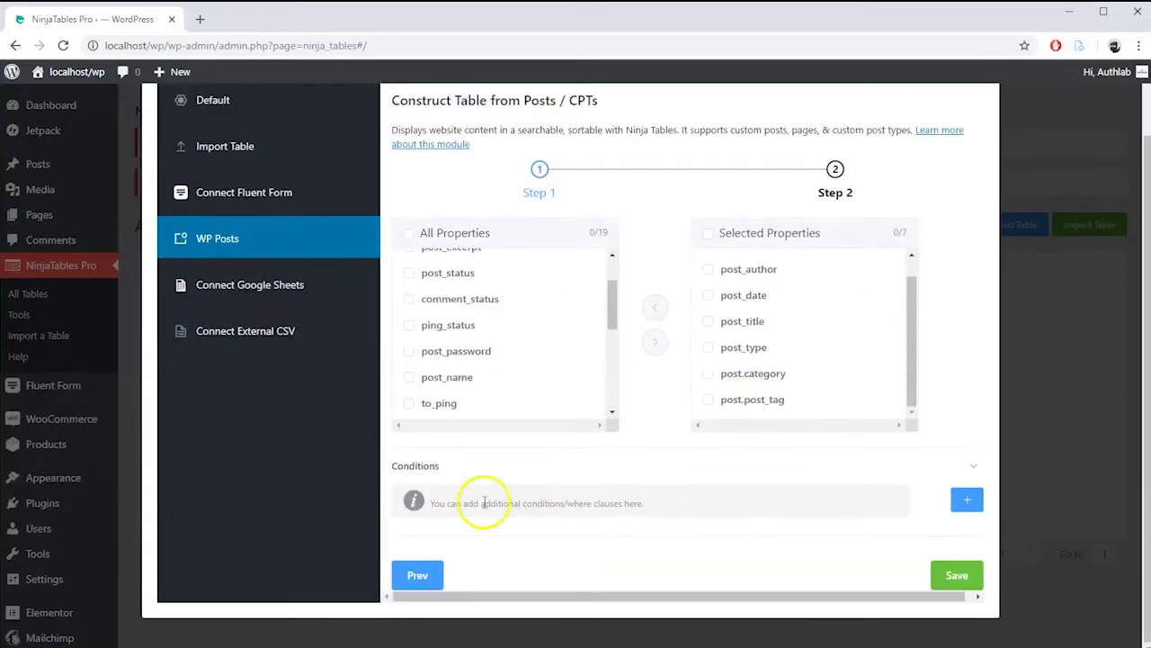
click(974, 506)
click(524, 548)
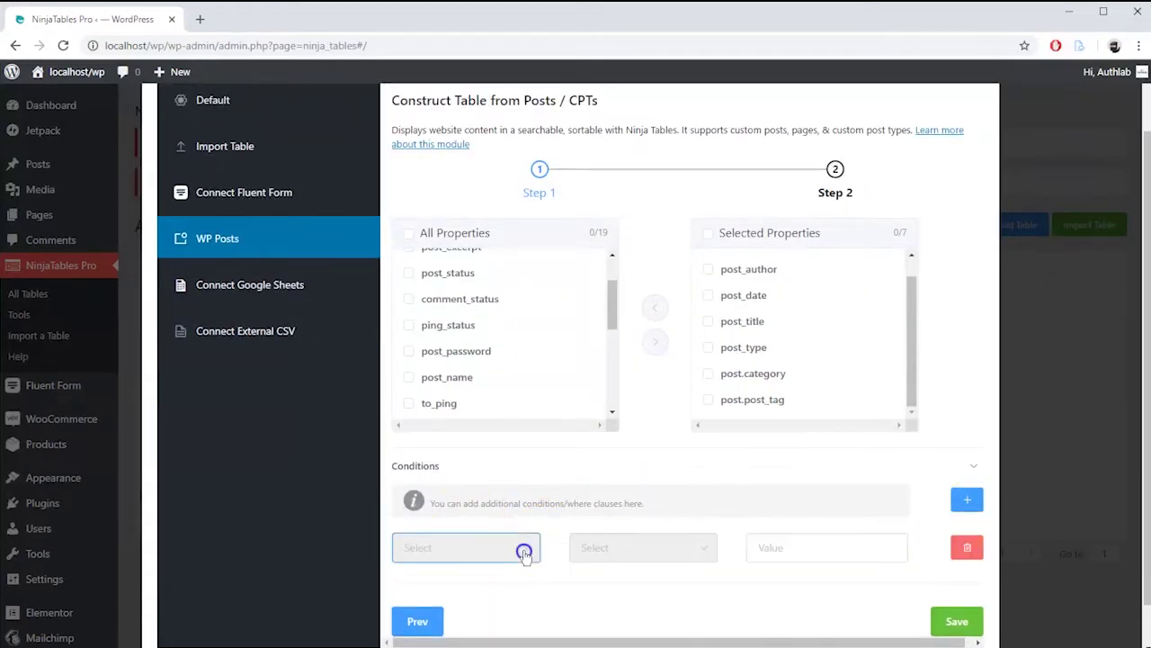
click(968, 553)
Save the new table and open its front-end preview
click(959, 570)
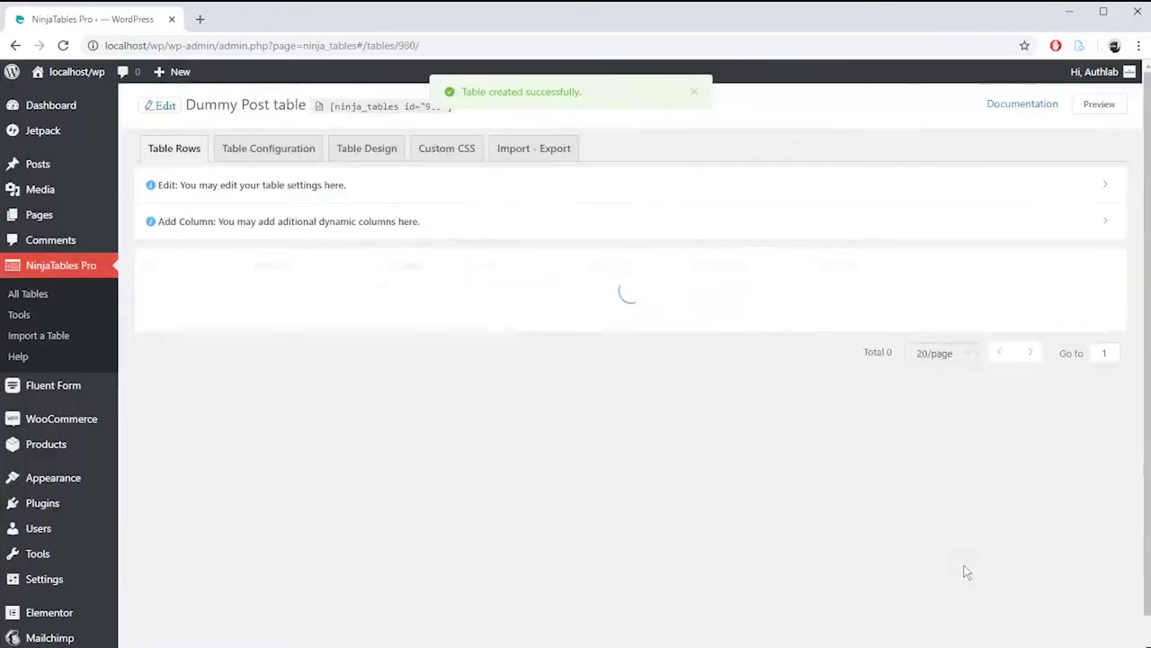
scroll(899, 386, down, 1)
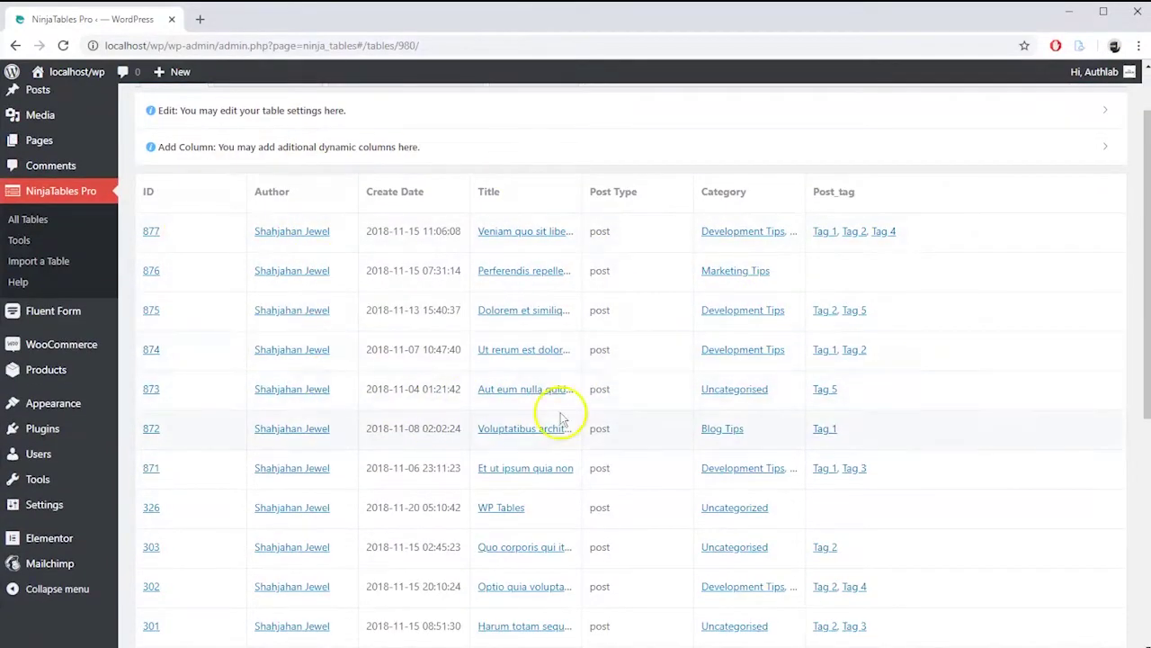
scroll(561, 411, up, 1)
click(1115, 104)
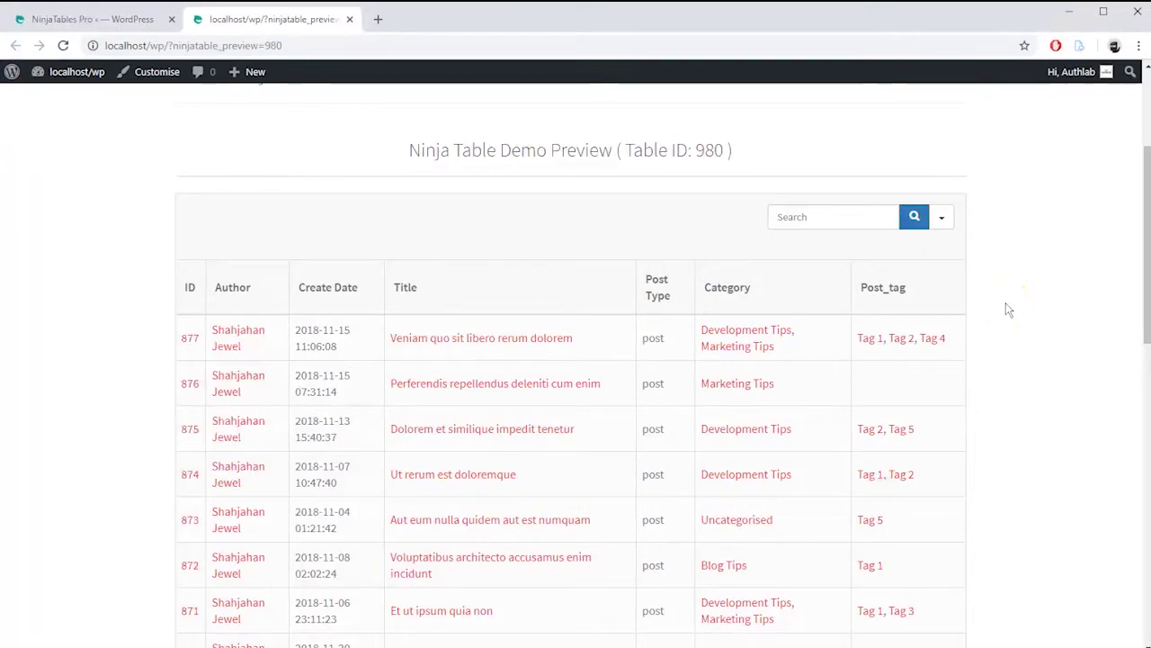
scroll(1007, 308, down, 2)
scroll(1008, 308, up, 1)
Search the preview rows for 'ut', then clear the search
click(944, 149)
click(796, 142)
text(ut)
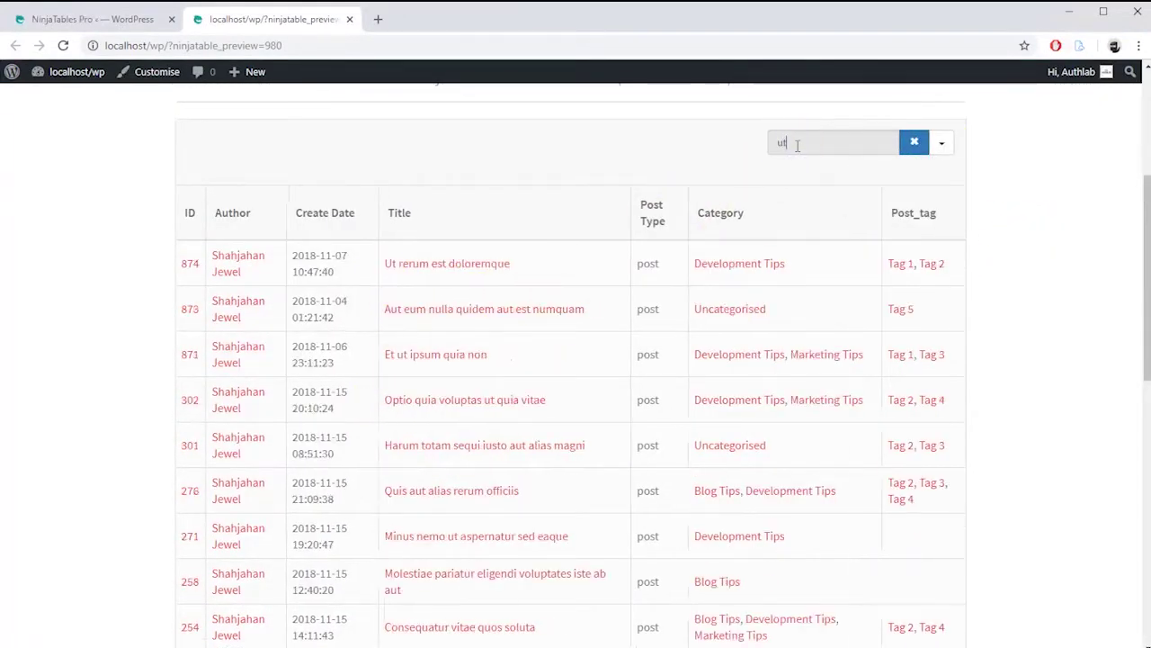
click(914, 141)
Page through the preview to page 2 and then the last page, 4
scroll(979, 285, down, 8)
click(852, 438)
click(877, 439)
click(923, 439)
Filter the preview by Development Tips and Blog Tips categories, then by Tag 2 and Tag 1
scroll(933, 411, up, 10)
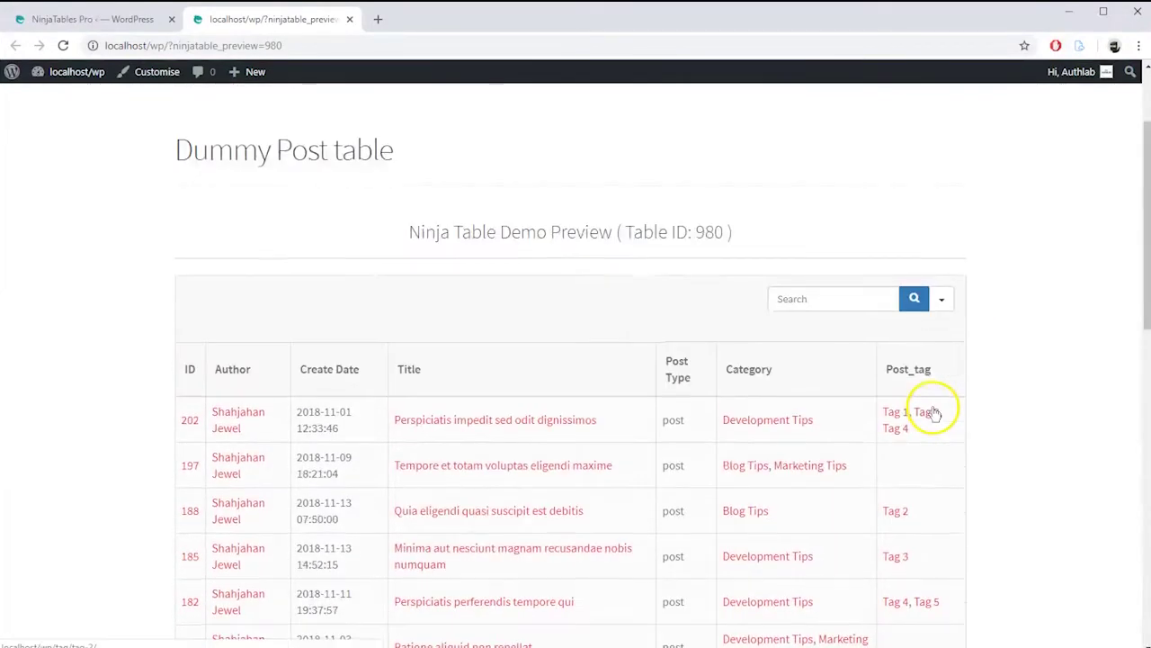
scroll(899, 440, down, 6)
scroll(894, 442, up, 5)
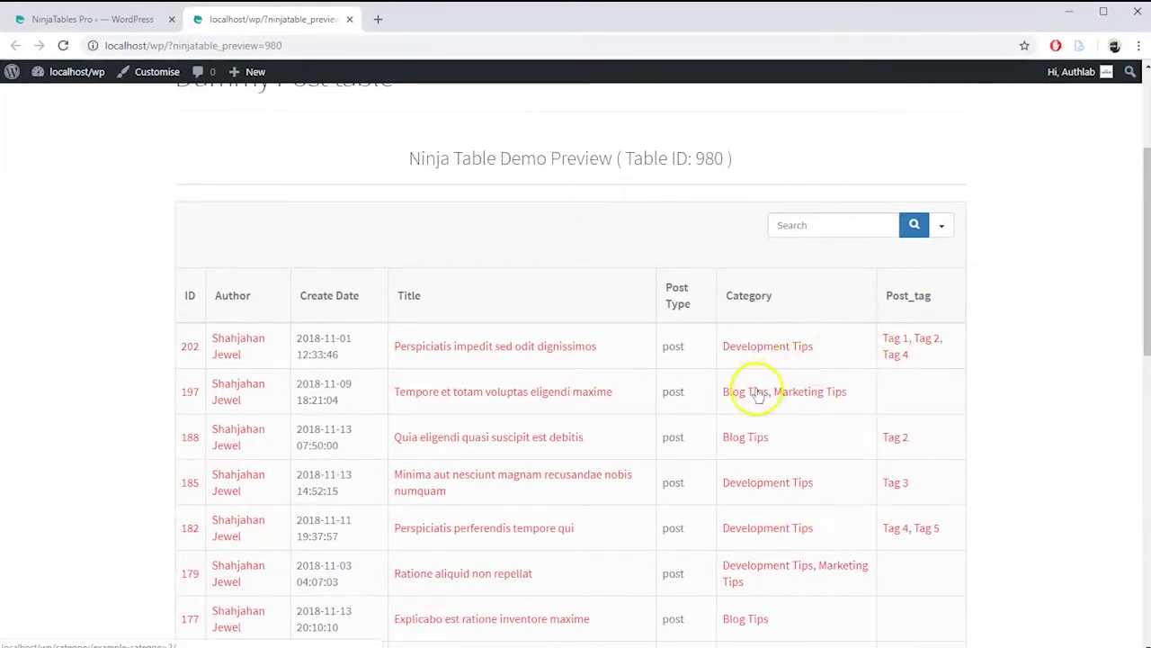
click(755, 351)
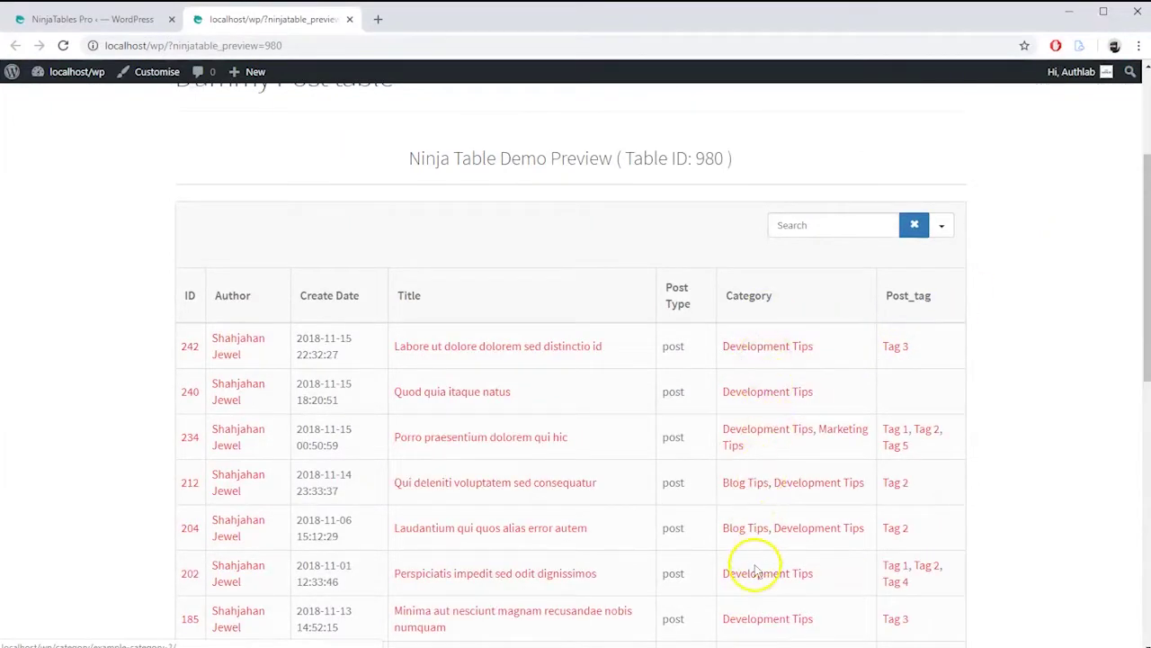
click(752, 484)
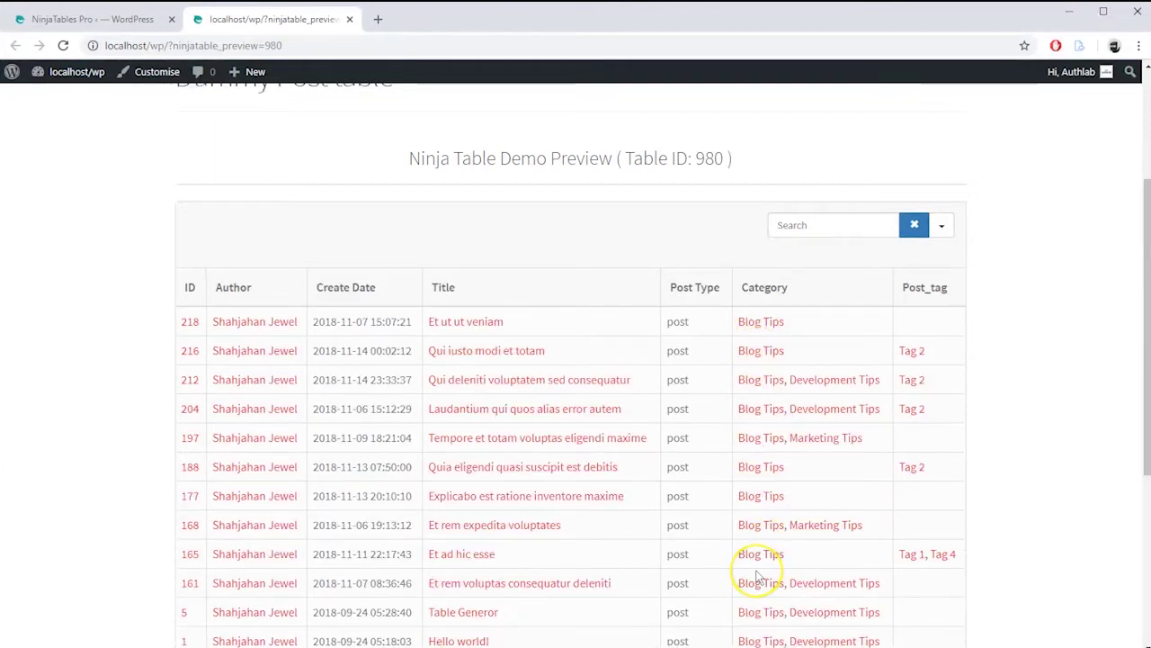
click(917, 353)
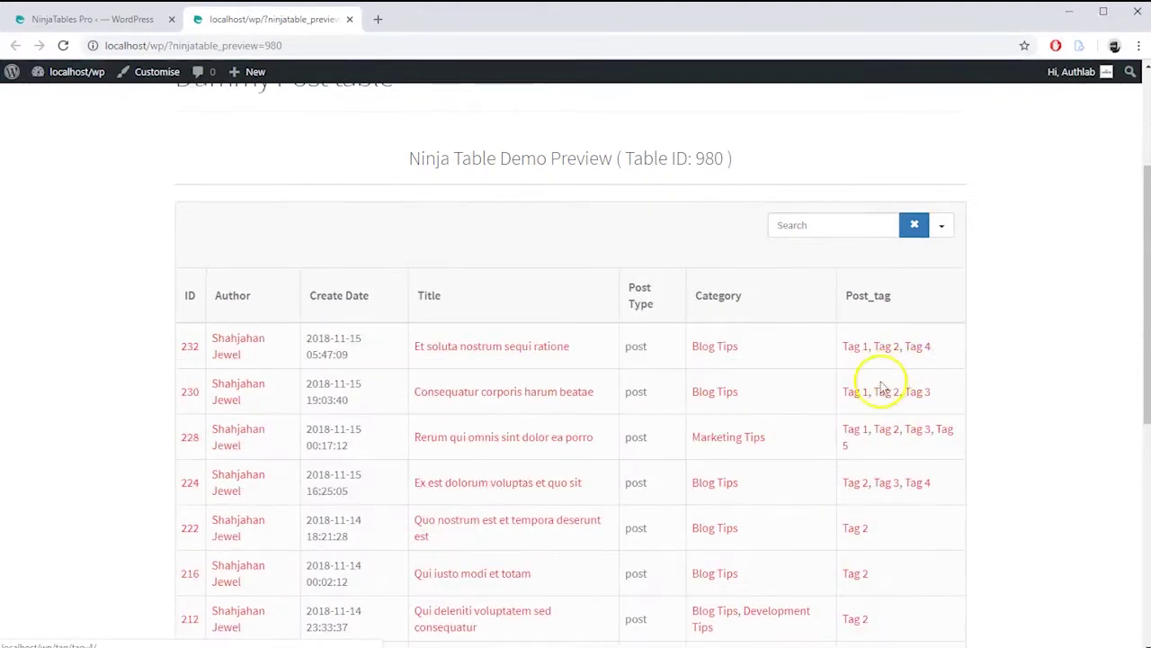
click(855, 347)
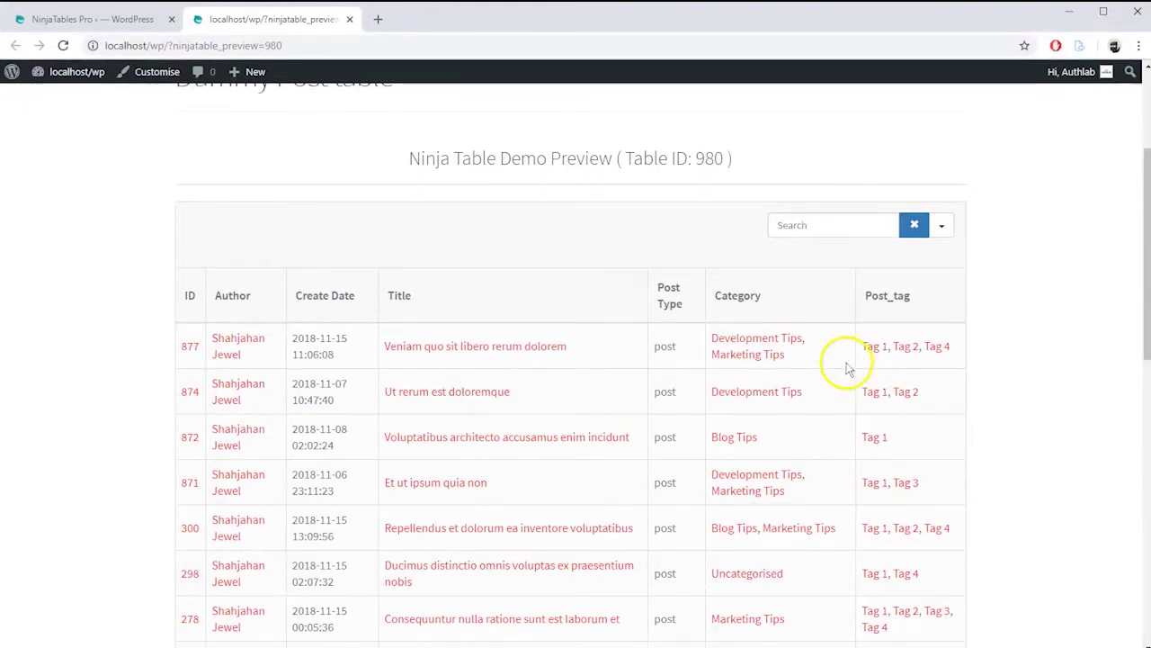
Keep Post_tag's Link to Taxonomy and Make Taxonomies as Table Filter enabled and update the column
click(136, 19)
click(269, 149)
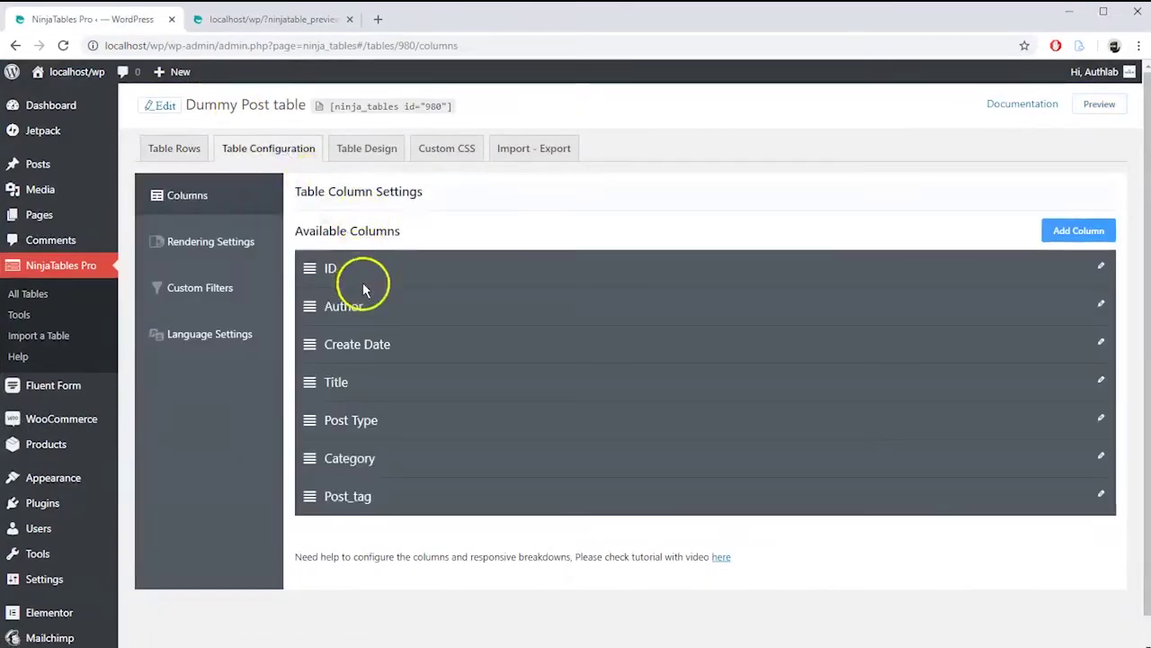
click(1100, 496)
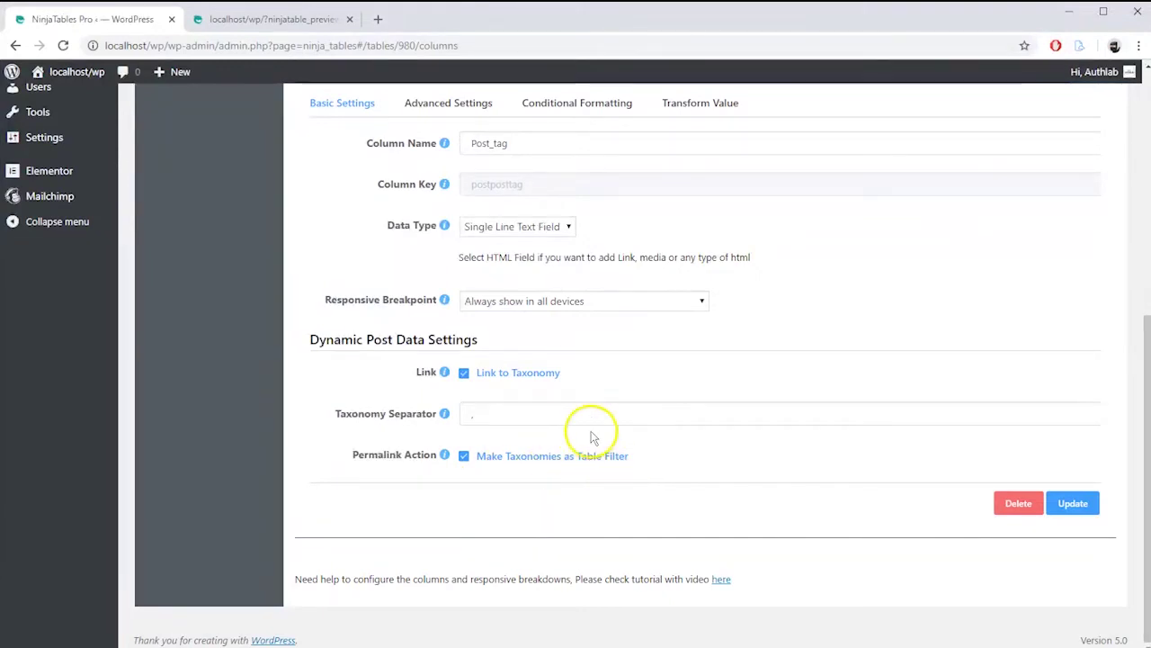
click(463, 372)
click(464, 413)
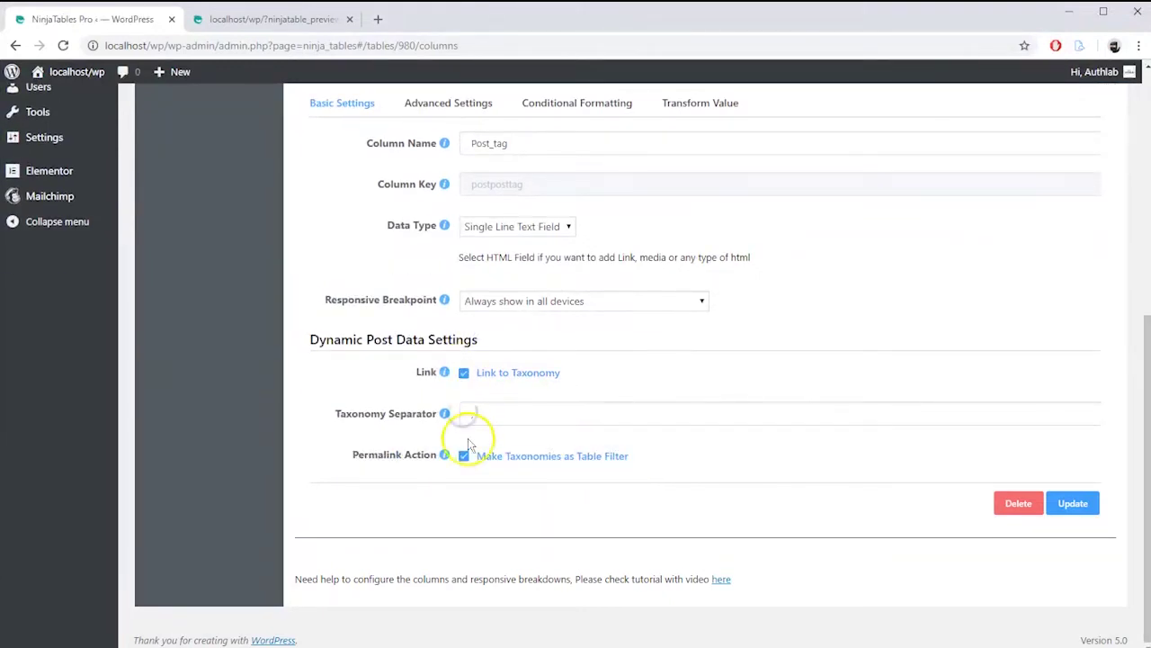
click(464, 456)
click(464, 456)
click(1072, 503)
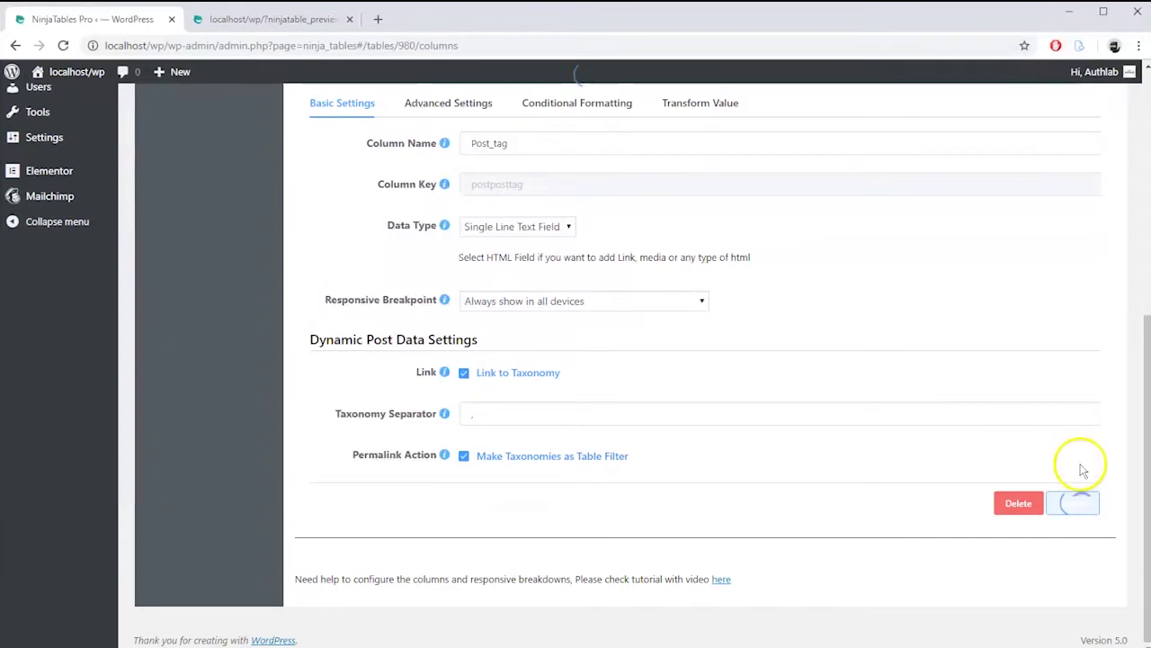
scroll(471, 297, up, 3)
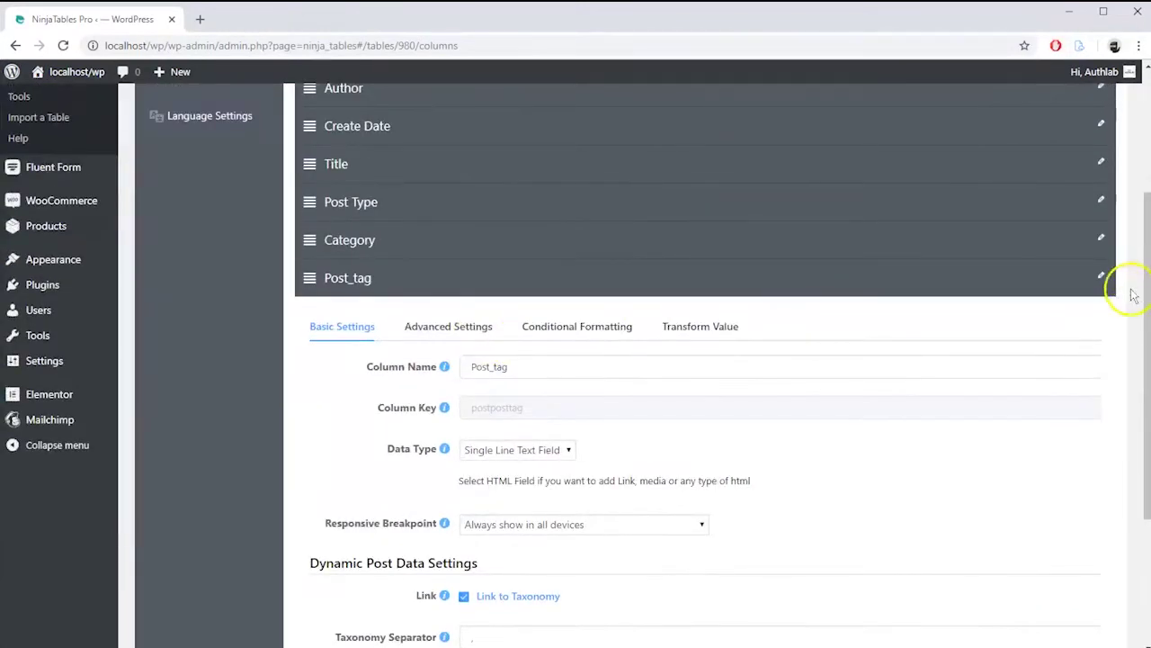
Start a column named 'Featured Image' with key featured_image, keeping single line text and all-device display
click(1103, 281)
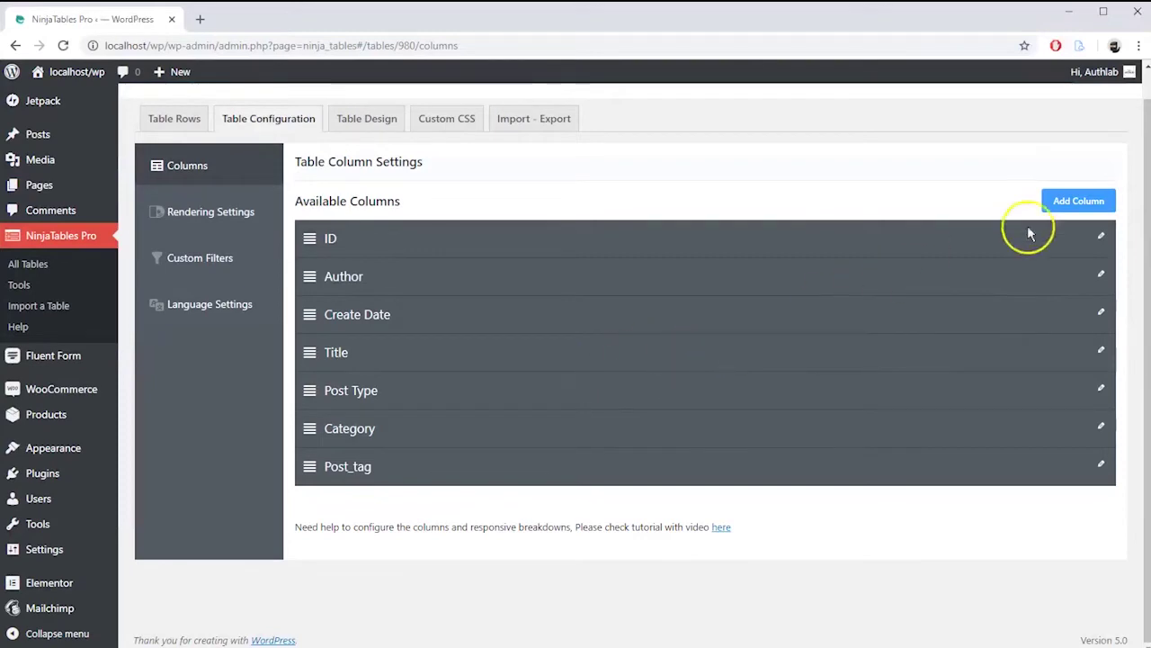
click(1068, 201)
scroll(989, 238, up, 2)
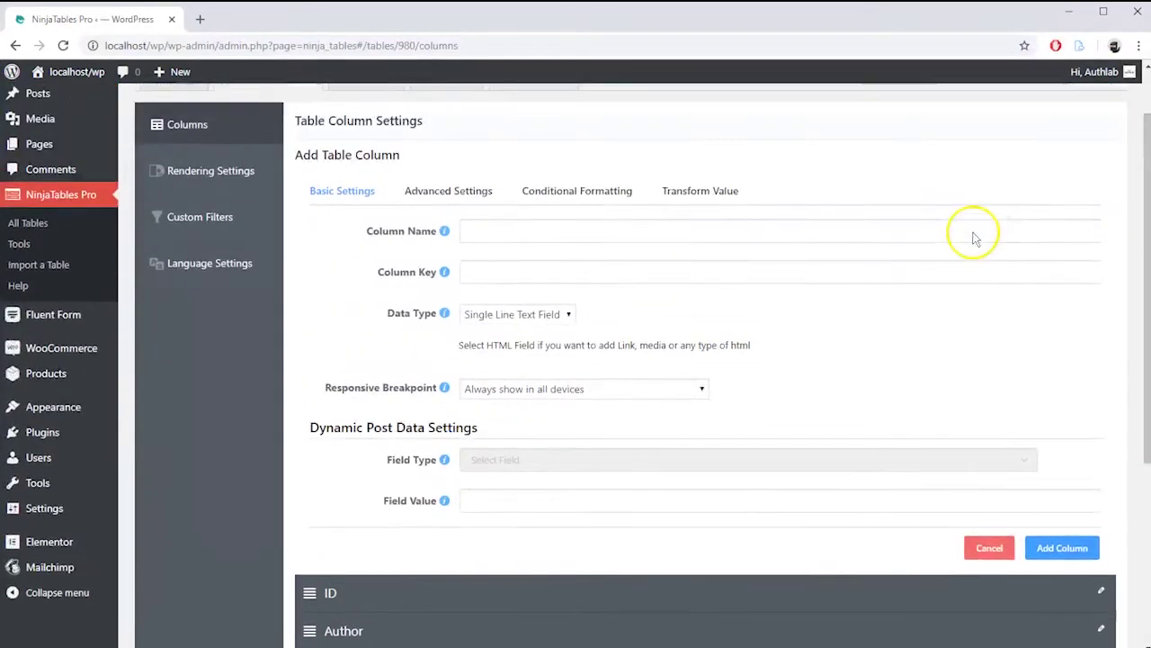
click(595, 236)
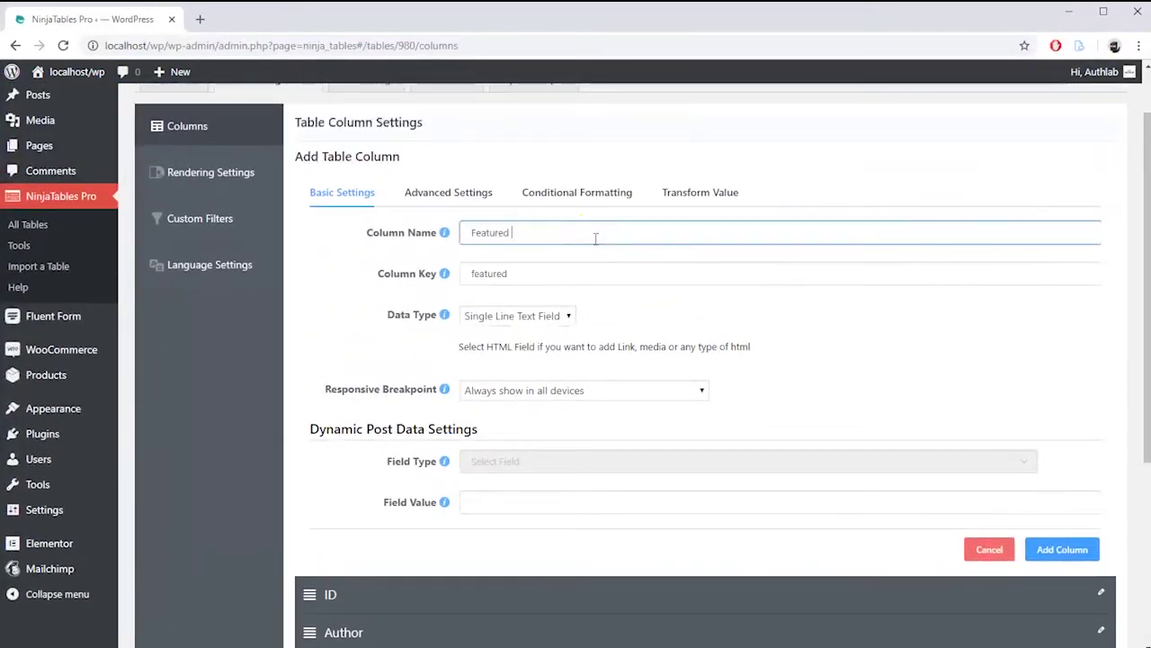
scroll(575, 229, down, 1)
click(547, 203)
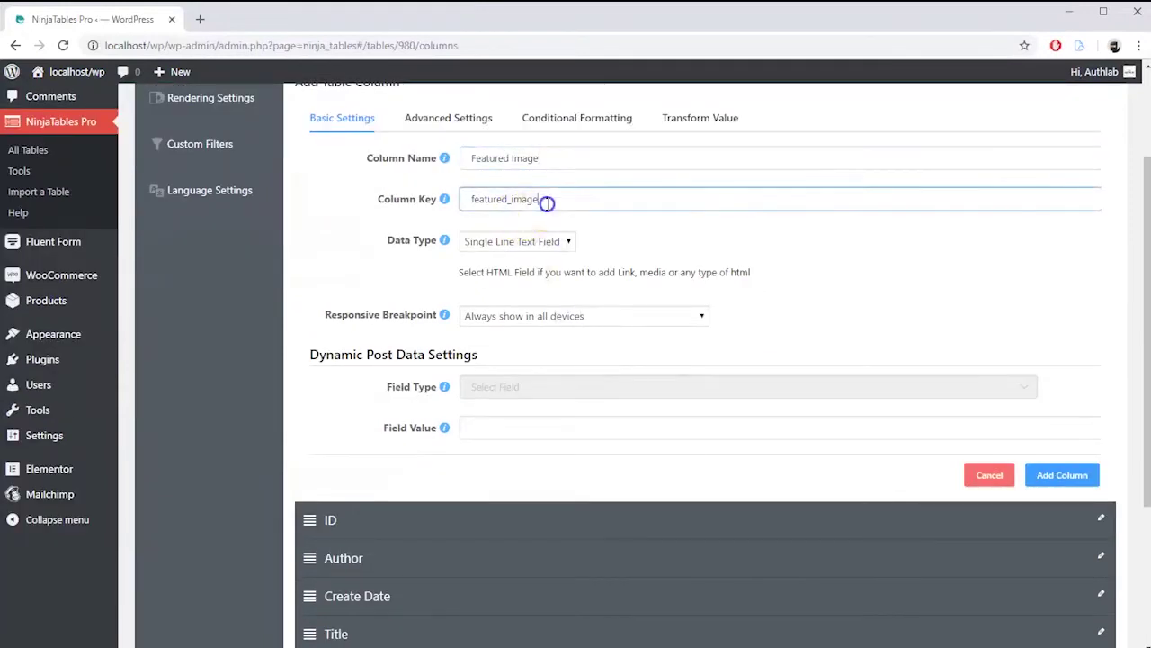
click(566, 242)
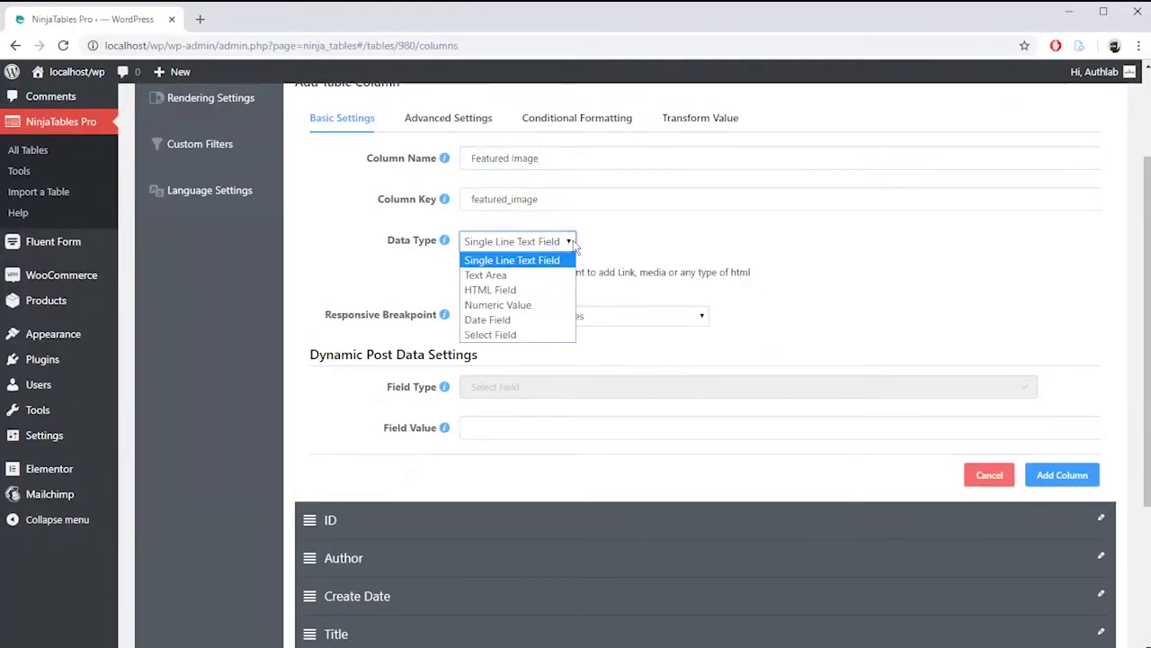
click(572, 242)
click(644, 317)
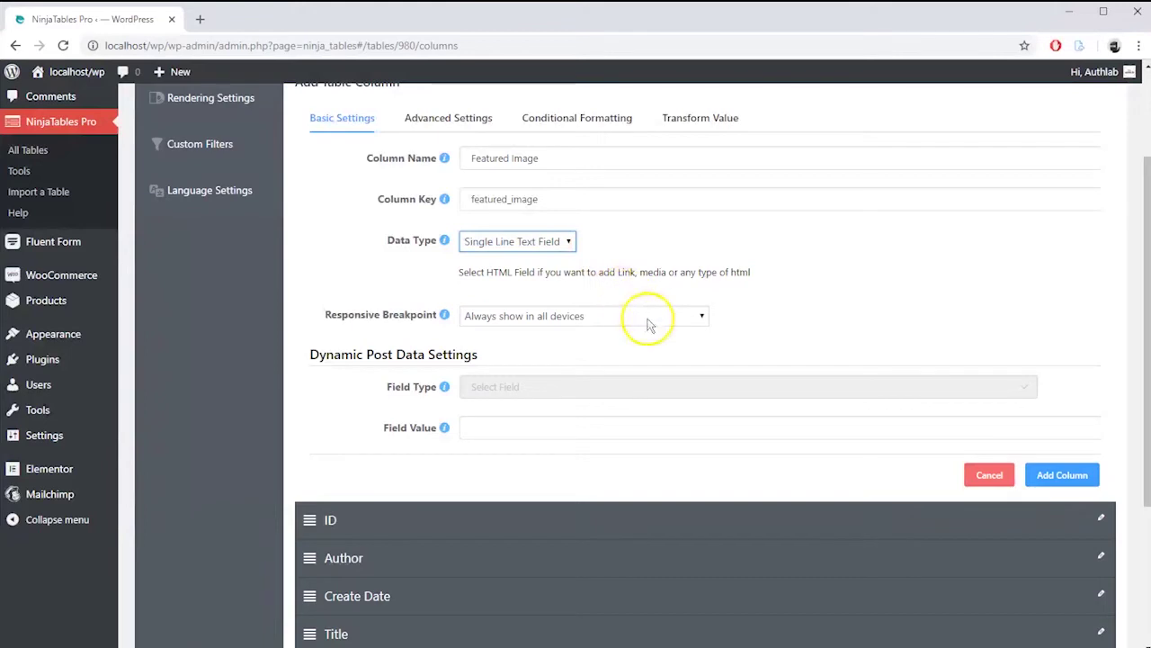
click(649, 315)
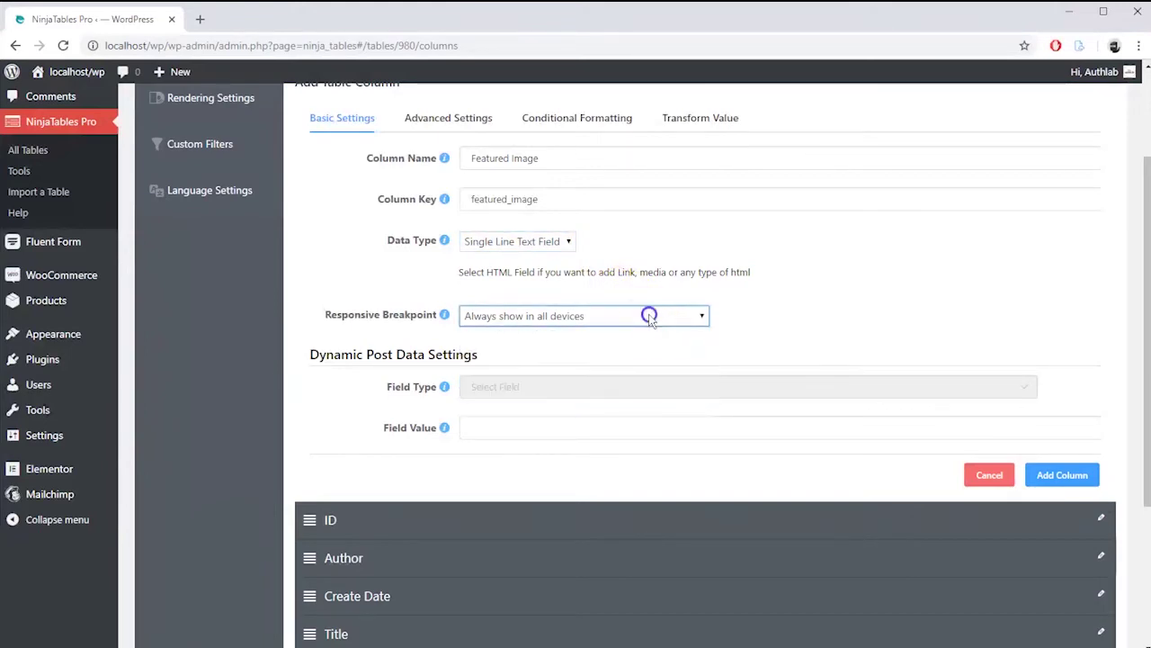
Set the column to show each post's Featured Image at thumbnail size, linked to the post in a new tab
drag(299, 354, 456, 364)
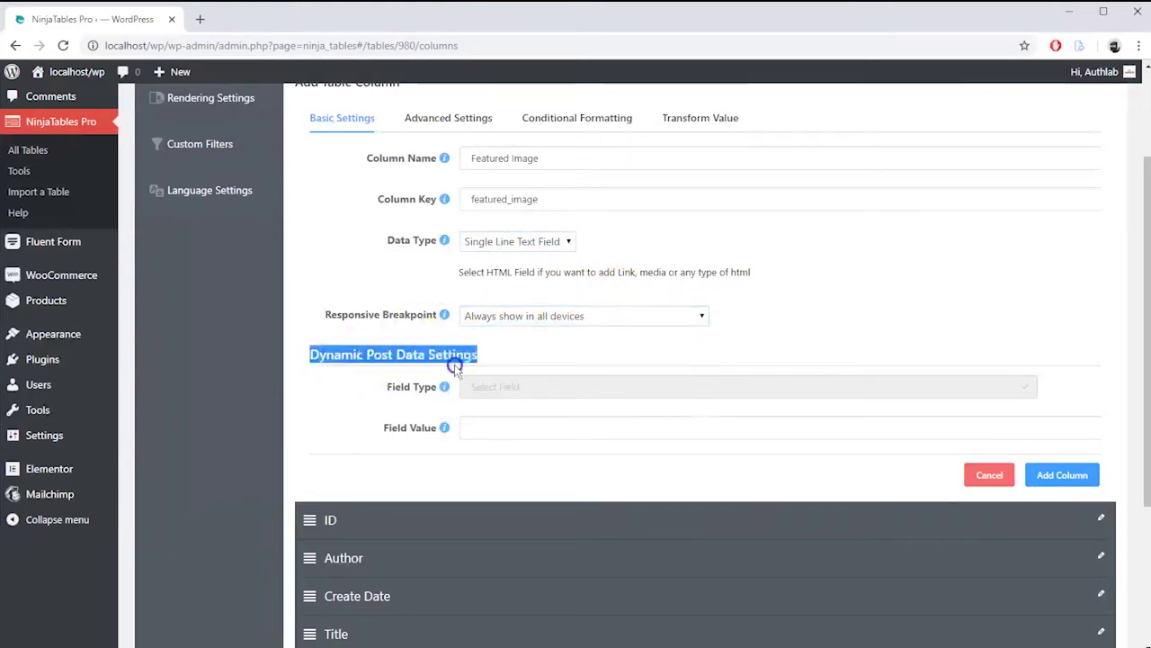
click(513, 385)
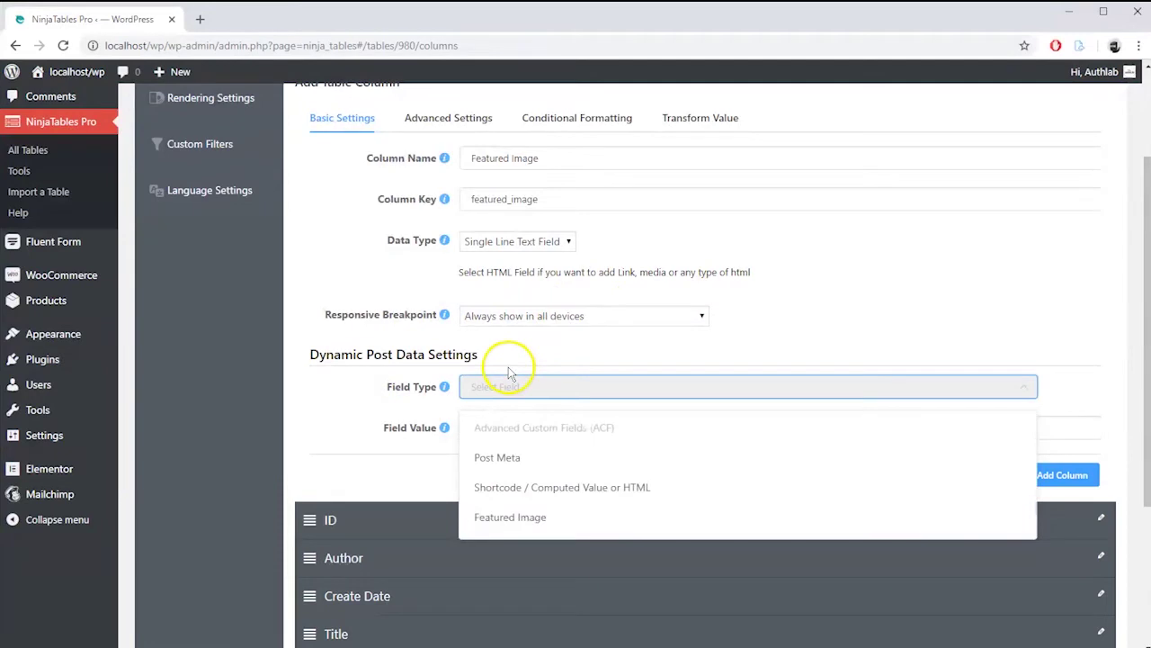
click(504, 454)
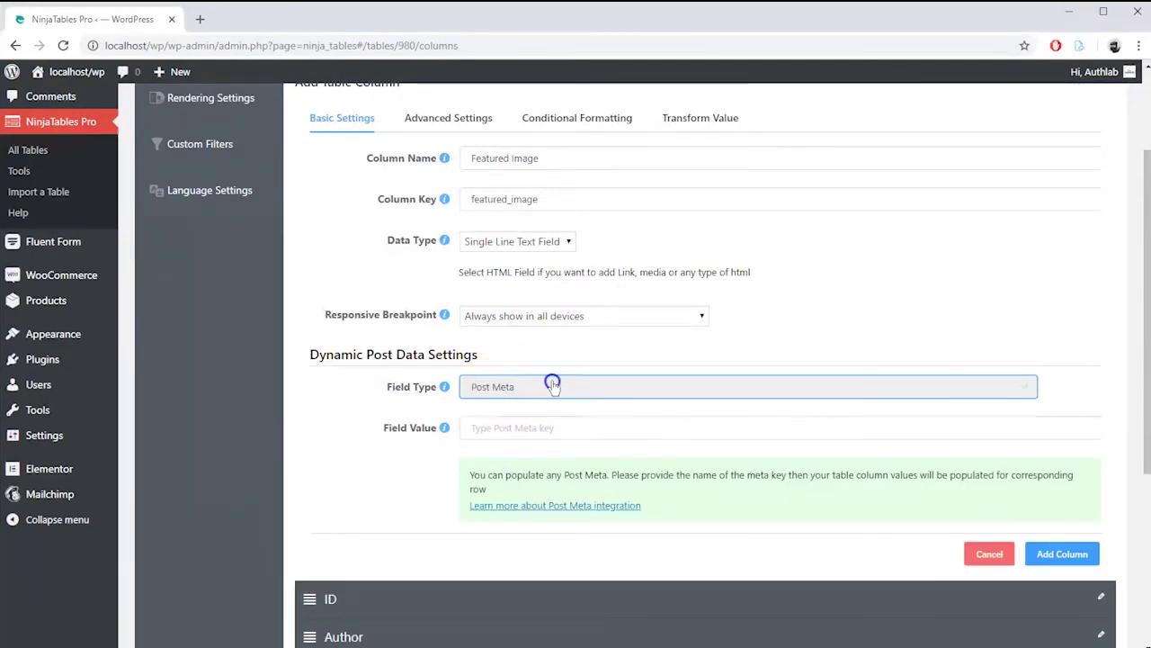
click(553, 384)
click(520, 483)
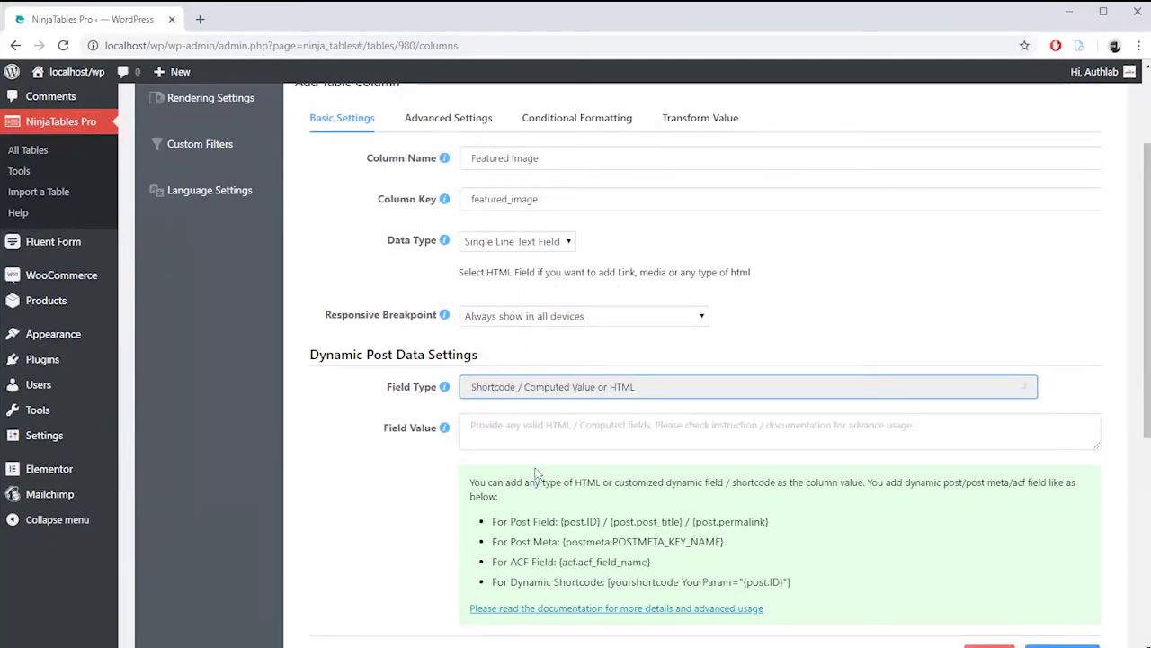
click(543, 388)
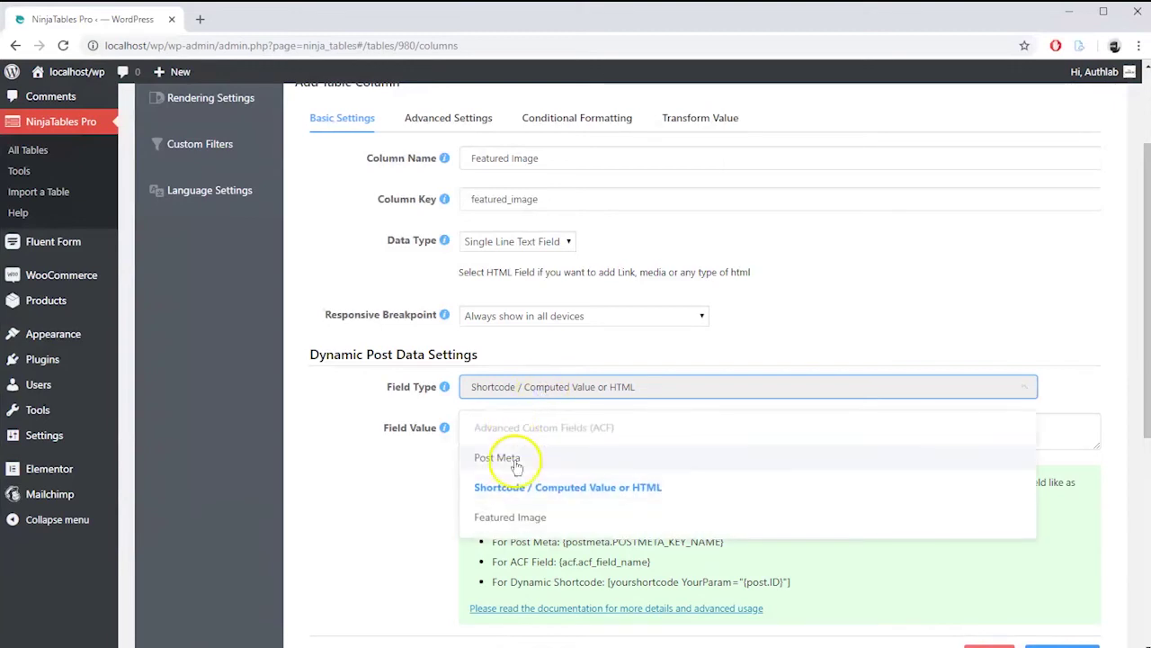
click(517, 513)
click(543, 428)
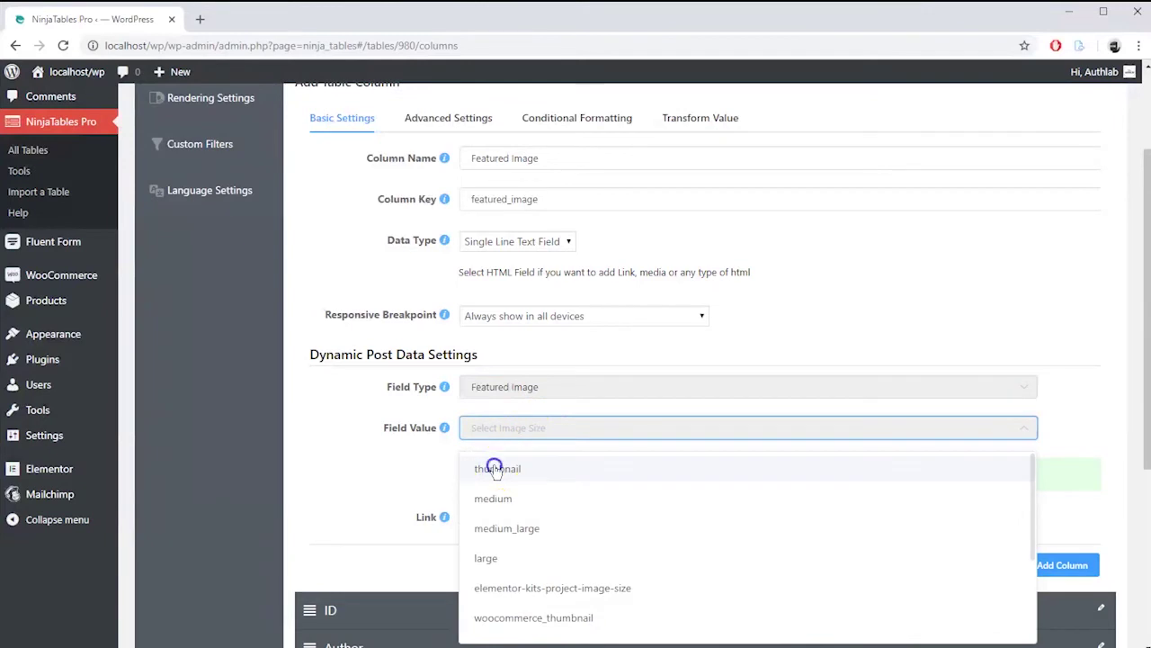
click(520, 474)
click(465, 520)
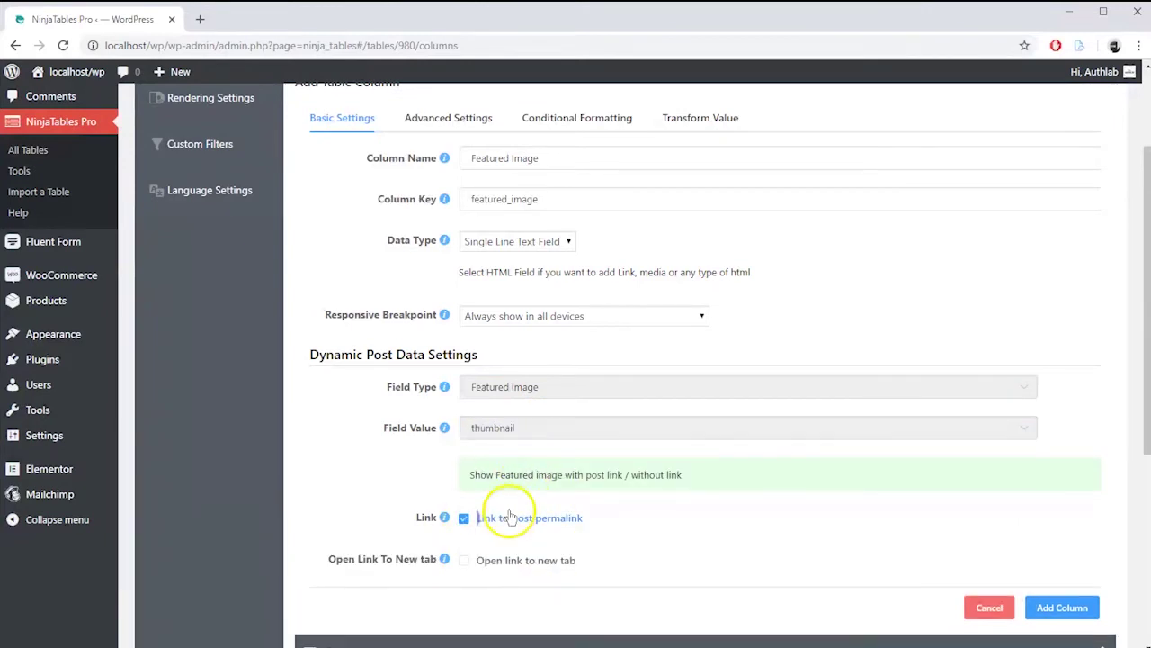
scroll(508, 510, down, 1)
click(465, 444)
click(465, 444)
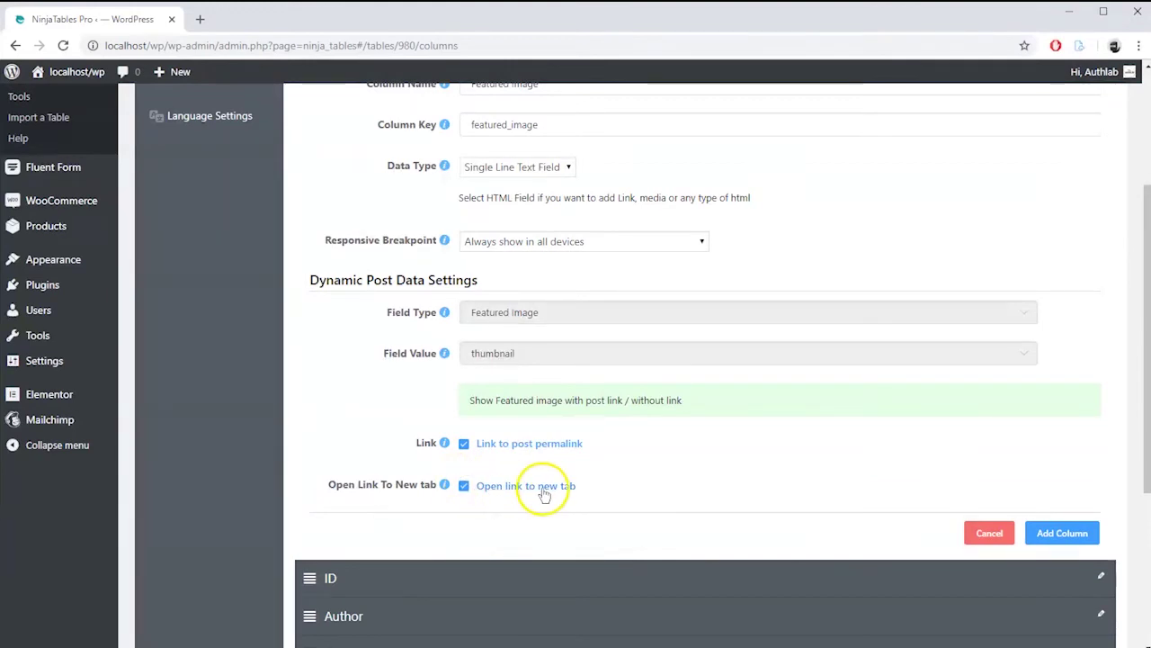
Add the Featured Image column, check it in the preview, and move Post Type higher in the column order
click(1055, 533)
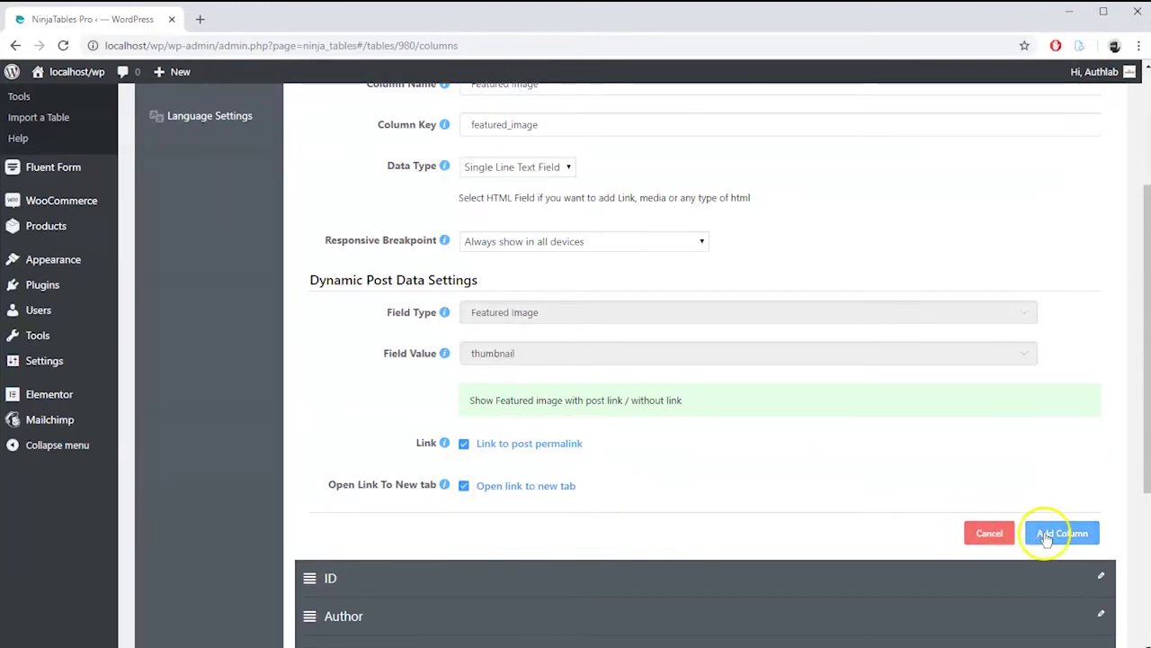
scroll(1035, 193, up, 1)
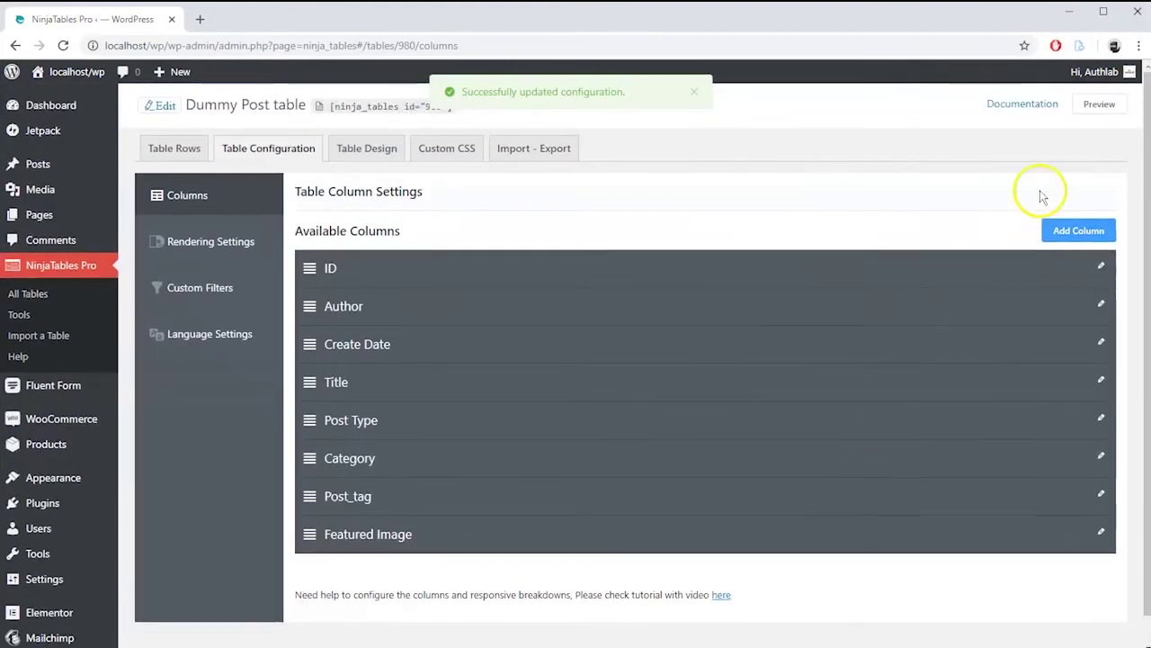
click(1100, 106)
scroll(960, 297, down, 3)
scroll(956, 296, down, 10)
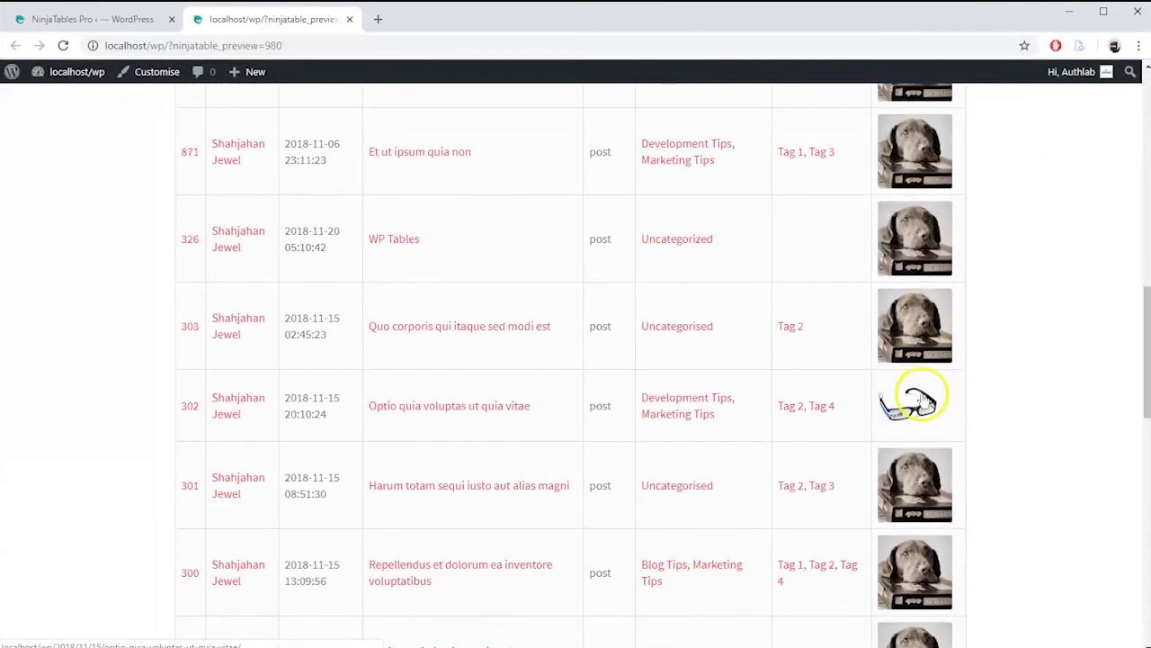
scroll(917, 404, up, 12)
key(ctrl+w)
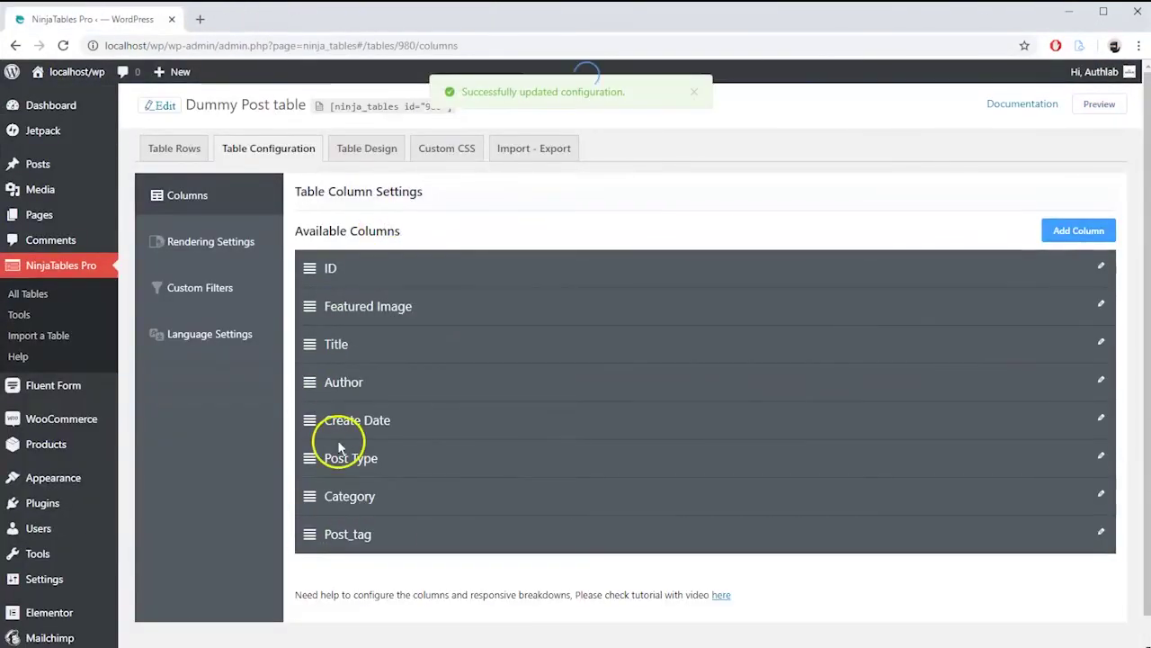
drag(319, 442, 312, 419)
Move Create Date to the end of the columns and update the column settings
drag(310, 458, 319, 531)
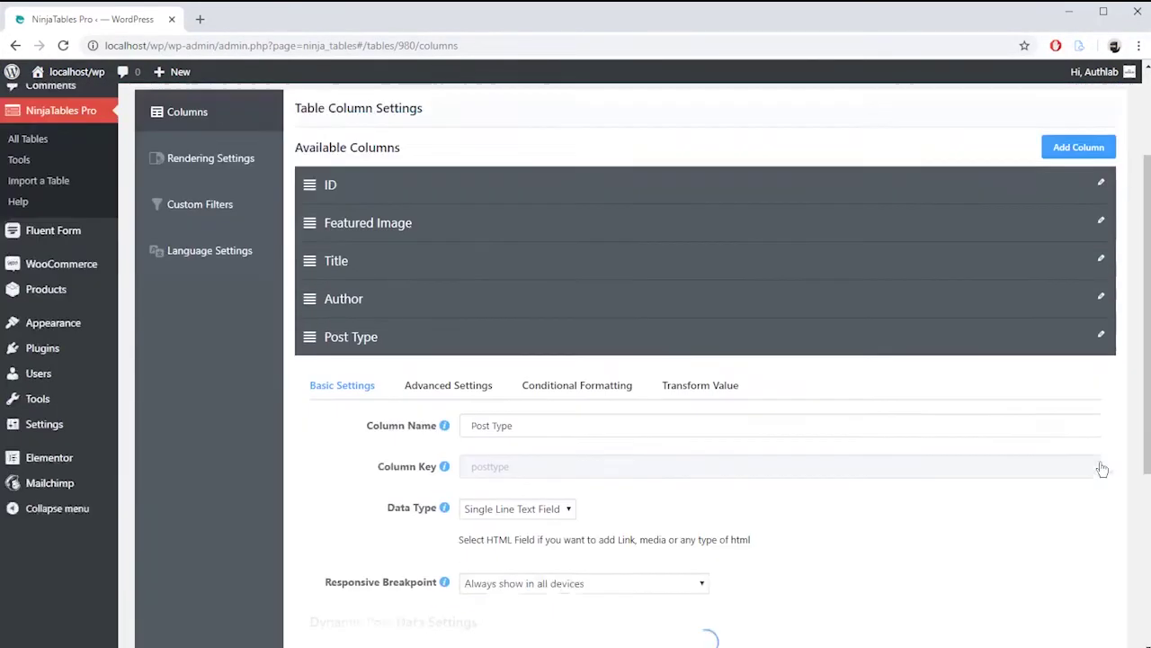
scroll(1070, 461, down, 3)
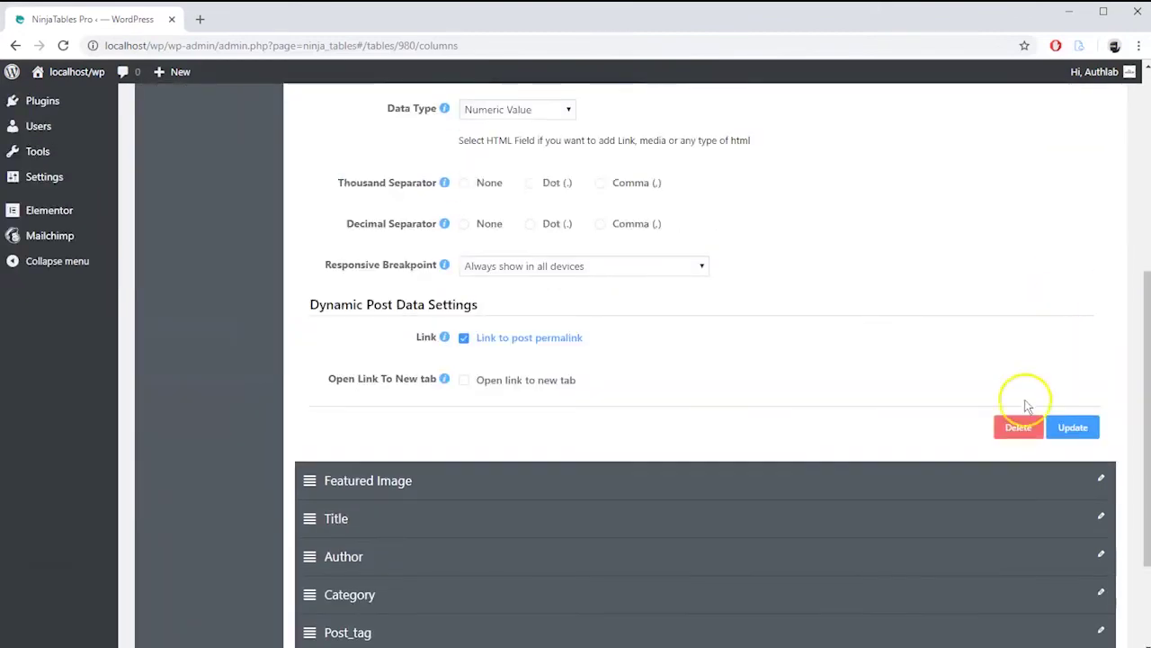
click(1072, 427)
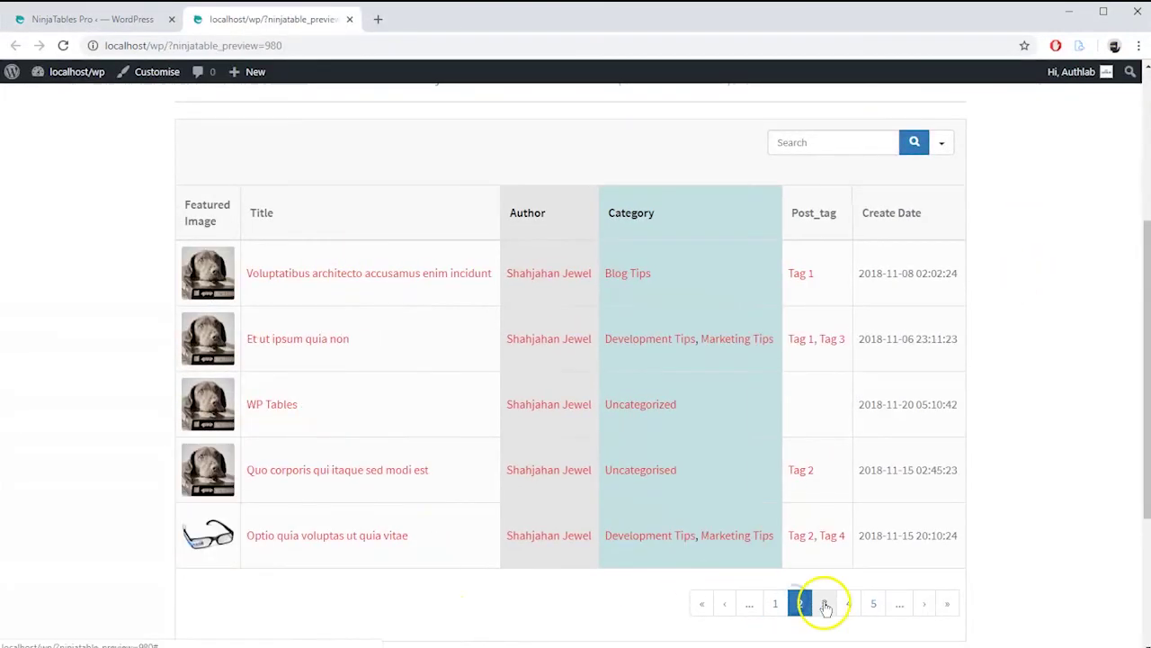
Page through the previewed table via its pagination links, reaching later pages such as page 12
click(824, 604)
click(848, 604)
click(873, 604)
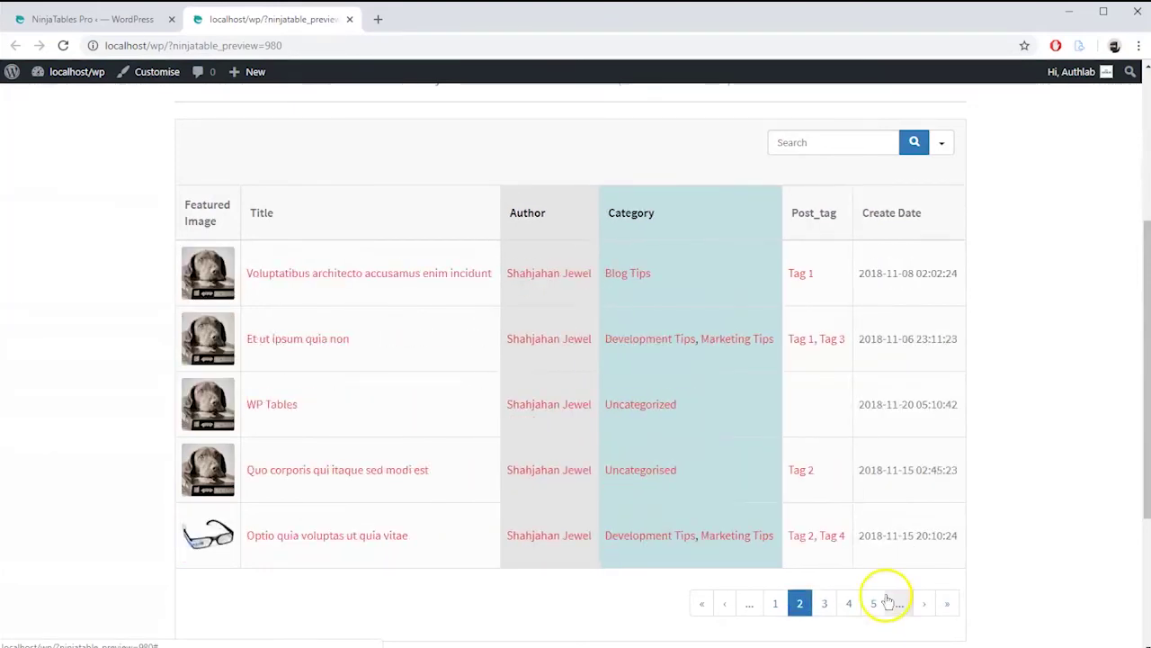
click(903, 604)
click(924, 605)
click(743, 472)
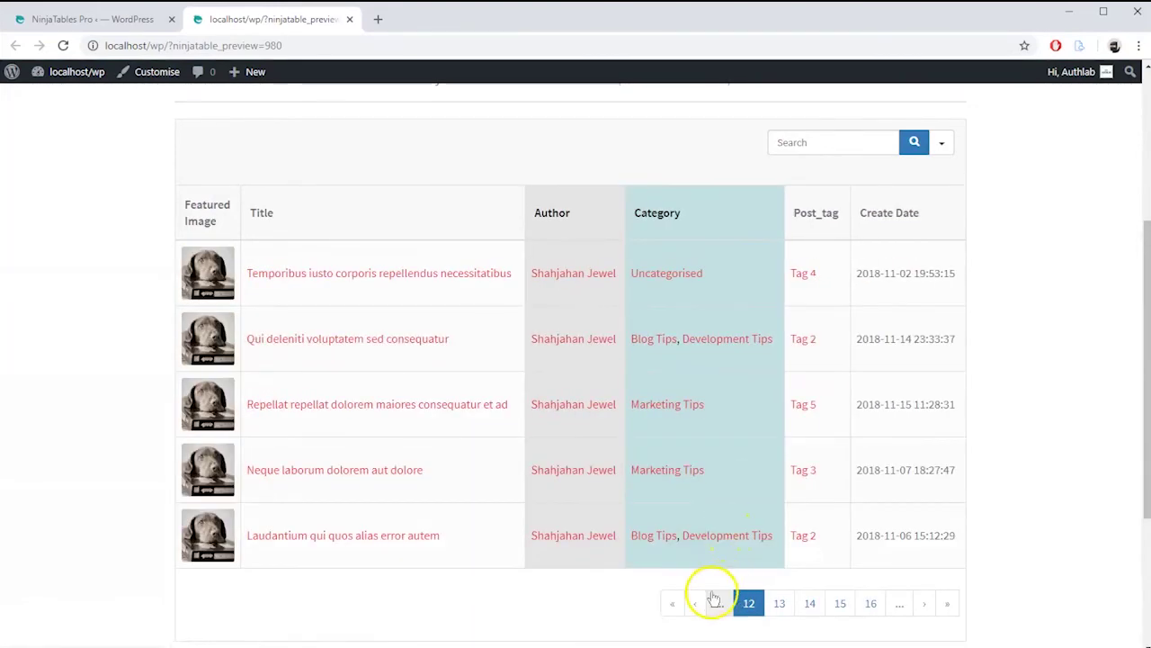